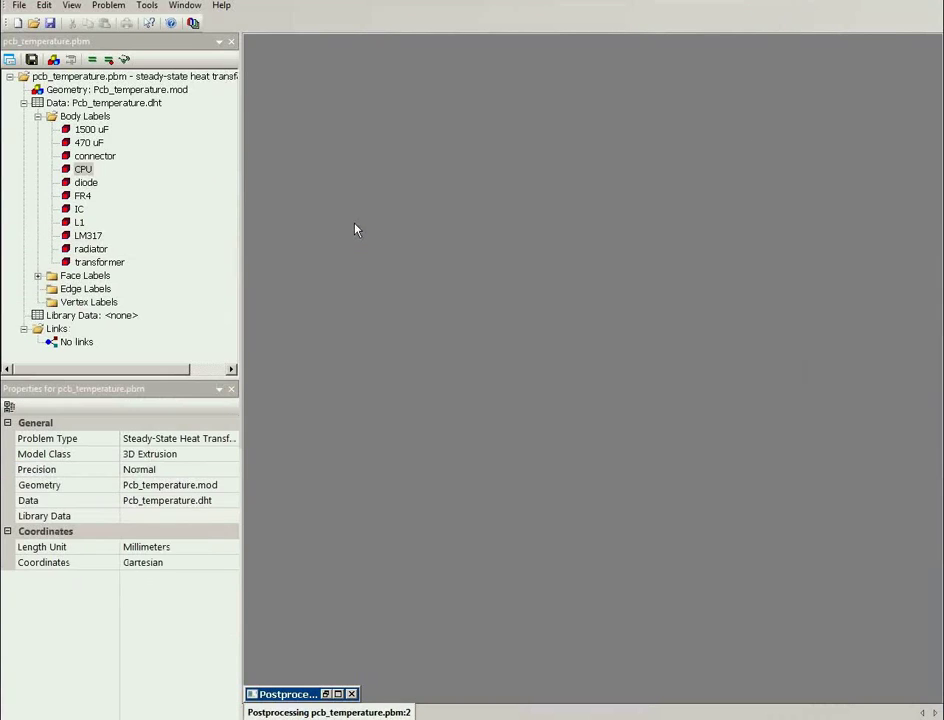
{"action": "left_click", "coordinate": [9, 60]}
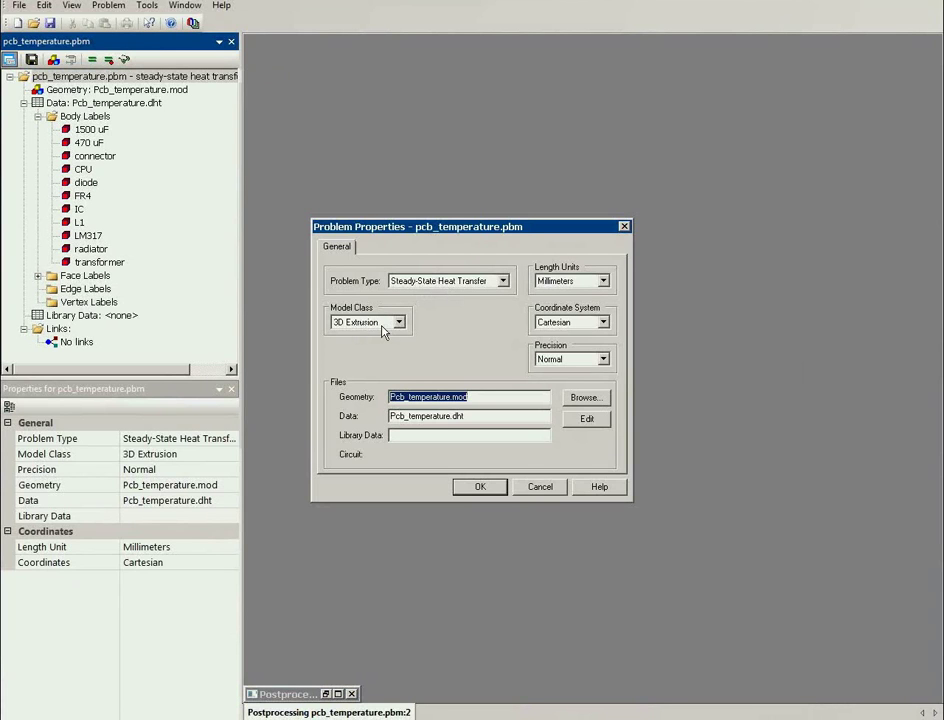
{"action": "left_click", "coordinate": [540, 486]}
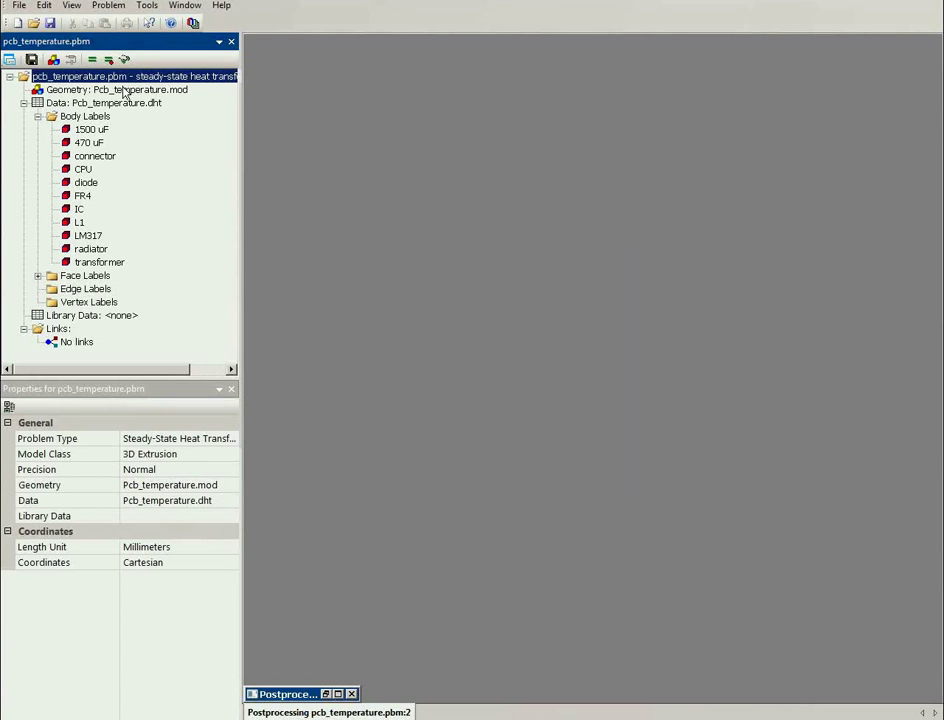
- Open the Pcb_temperature.mod geometry maximized and zoomed to fit the whole board
{"action": "double_click", "coordinate": [124, 92]}
{"action": "double_click", "coordinate": [524, 57]}
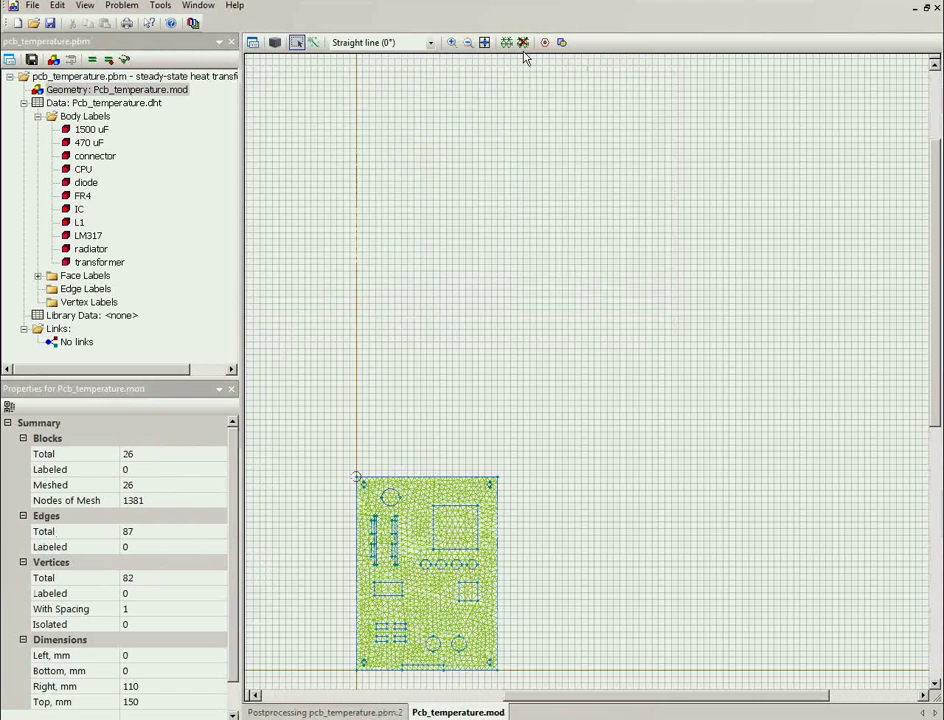
{"action": "left_click", "coordinate": [486, 42]}
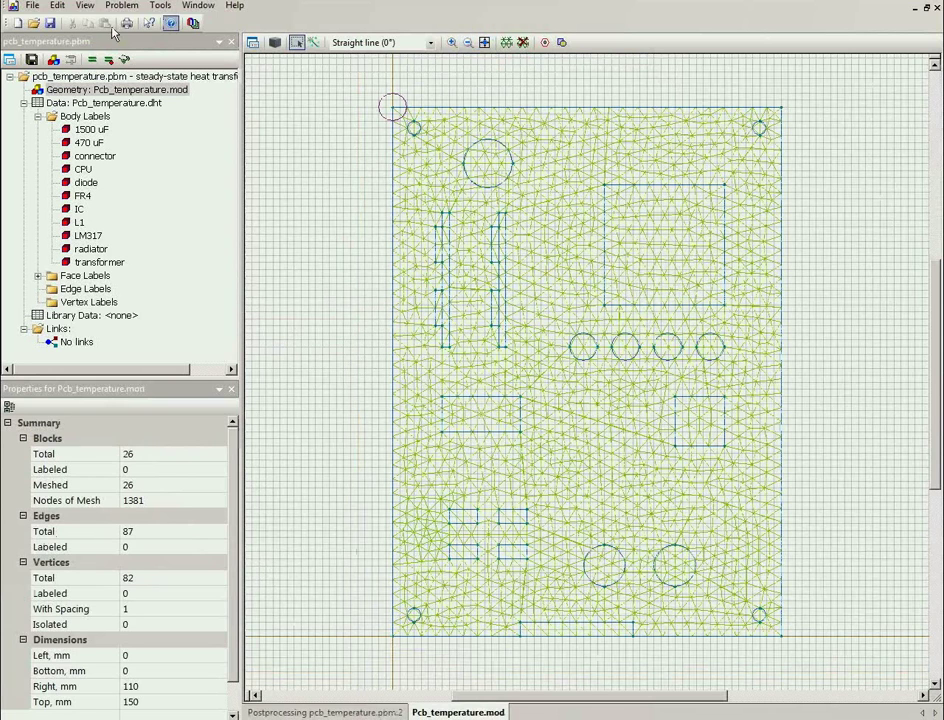
- Browse the File menu without choosing a command, then select the board's main block
{"action": "left_click", "coordinate": [32, 5]}
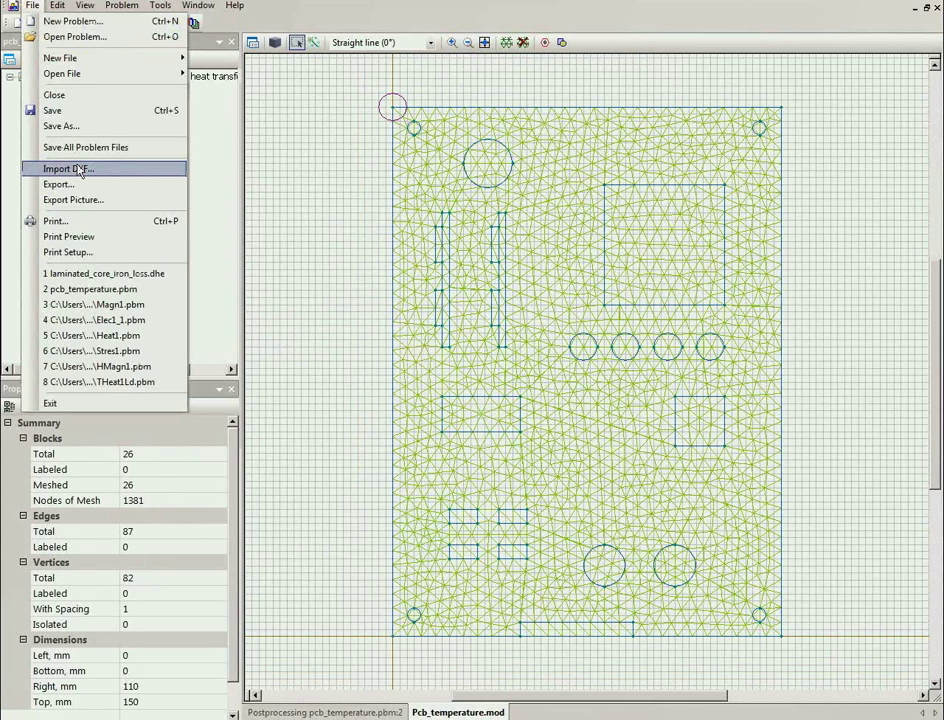
{"action": "left_click", "coordinate": [248, 168]}
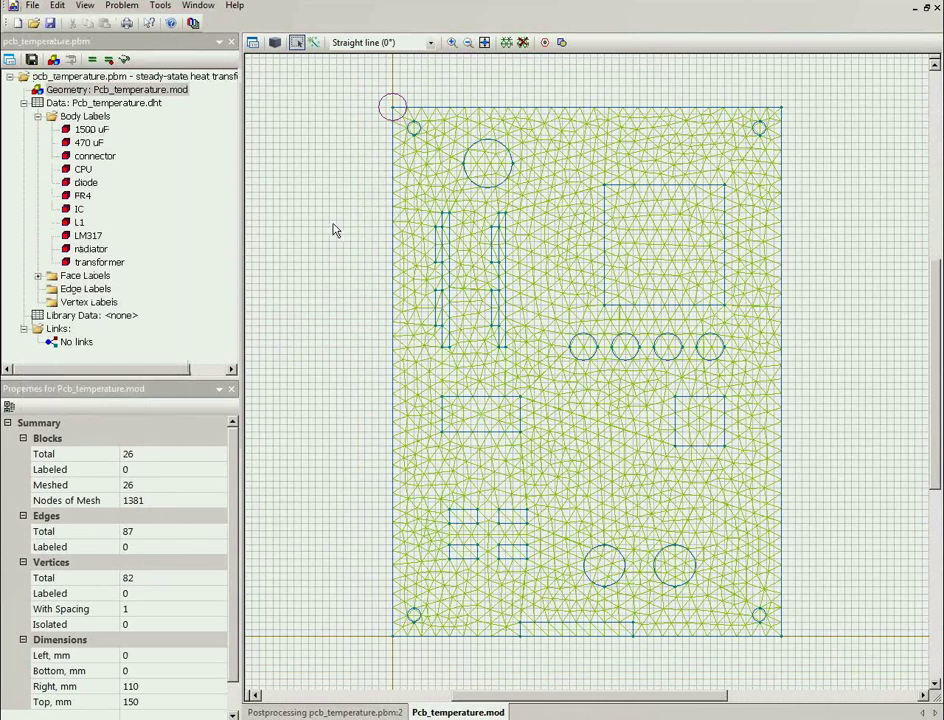
{"action": "left_click", "coordinate": [418, 178]}
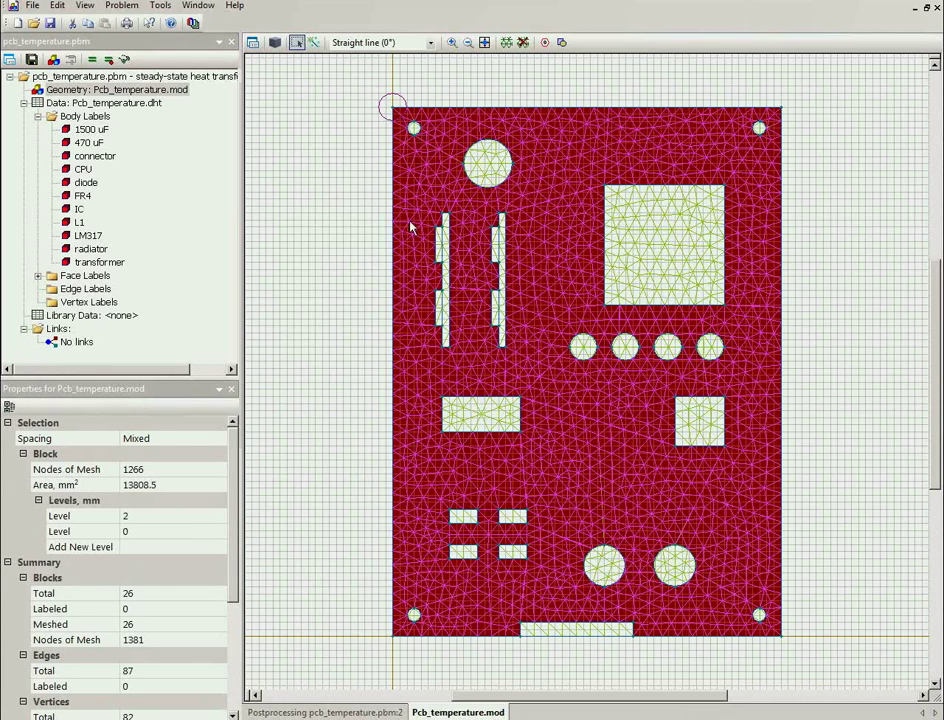
- Review the board block's extrusion levels, then select the large square component block
{"action": "left_click", "coordinate": [120, 531]}
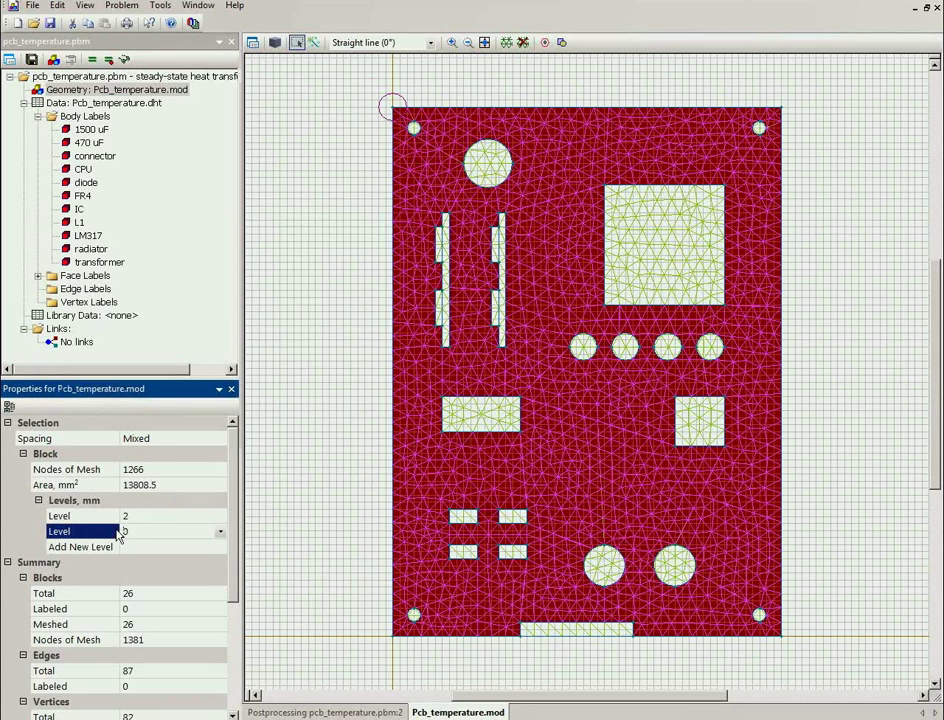
{"action": "left_click", "coordinate": [122, 516]}
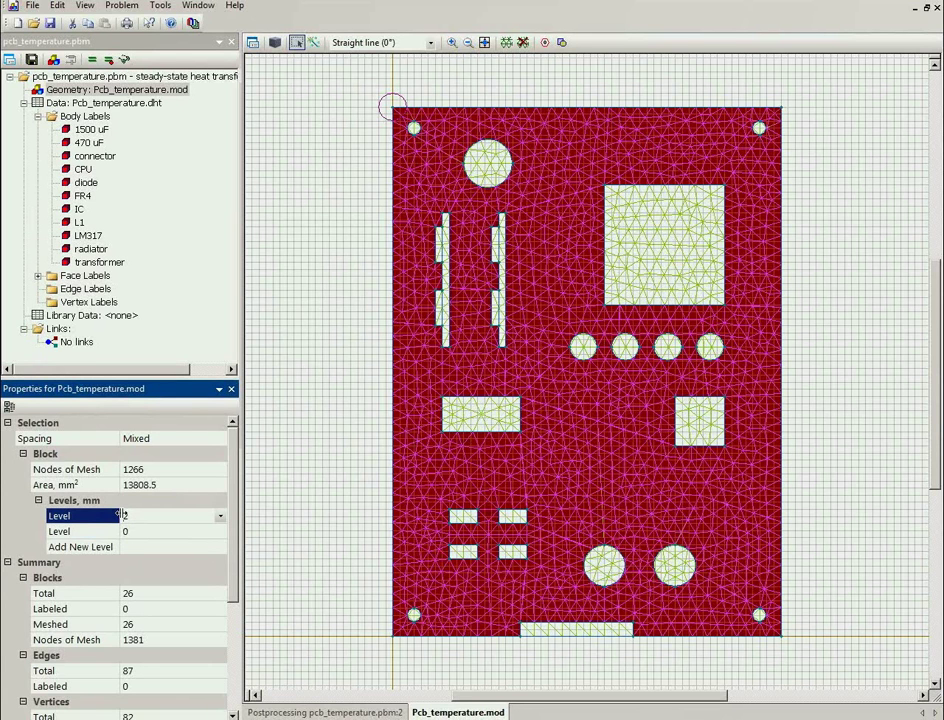
{"action": "left_click", "coordinate": [630, 258]}
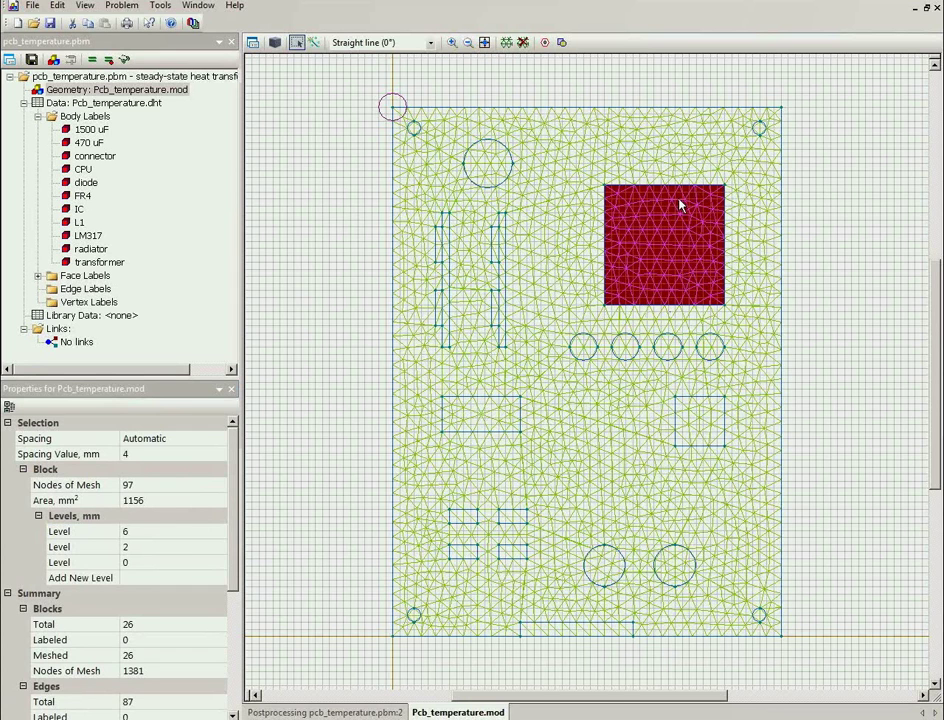
- Check the square block's levels 0, 2 and 6 mm, then select the leftmost small circle
{"action": "left_click", "coordinate": [139, 563]}
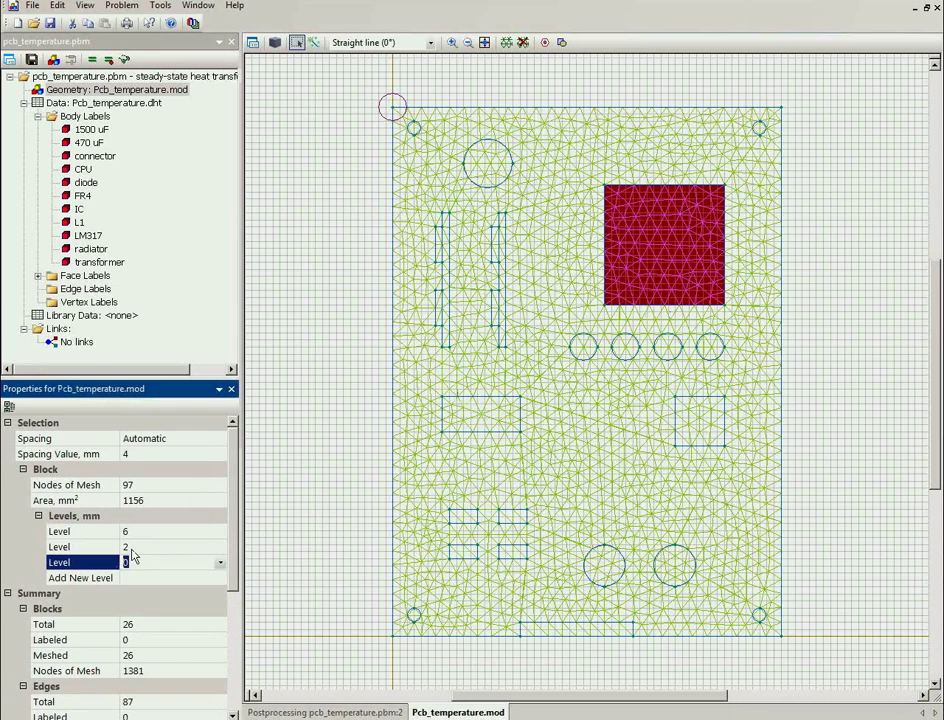
{"action": "left_click", "coordinate": [130, 548]}
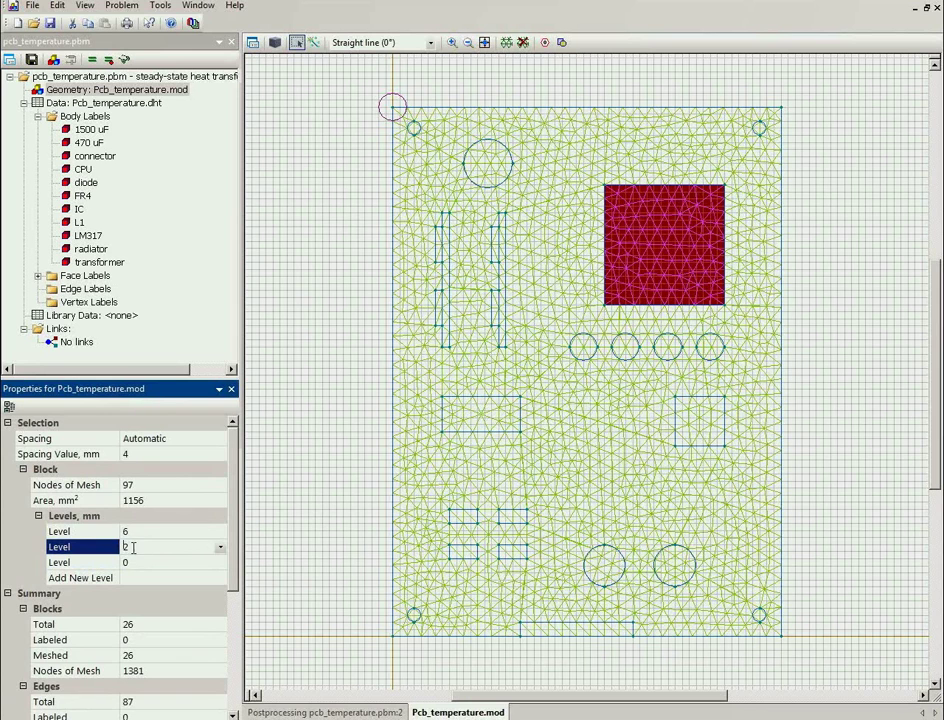
{"action": "double_click", "coordinate": [125, 547]}
{"action": "left_click", "coordinate": [122, 532]}
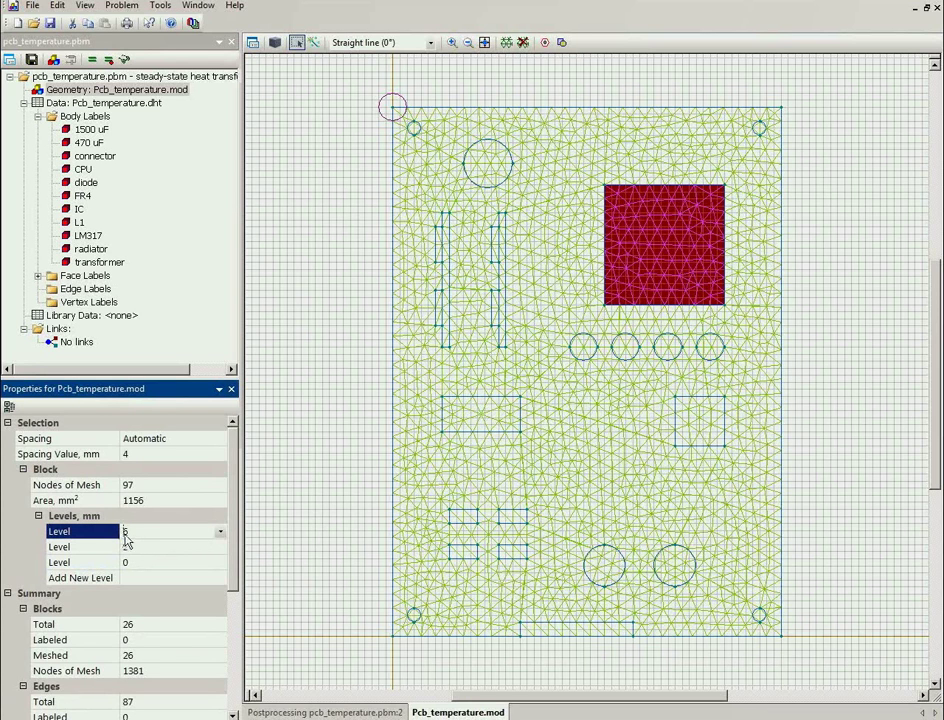
{"action": "left_click", "coordinate": [584, 348]}
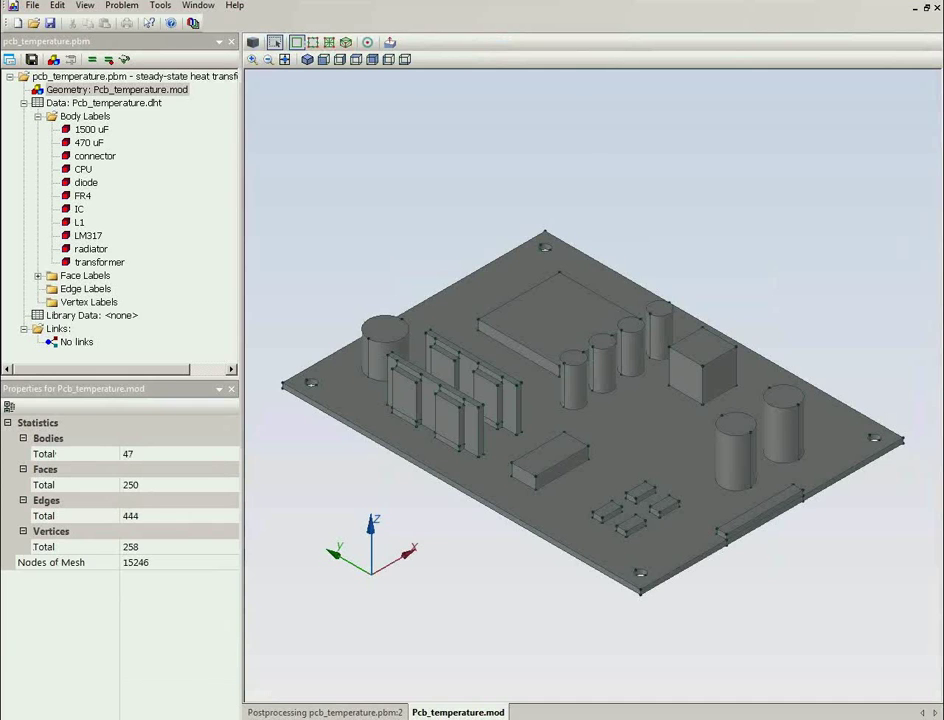
- Orbit the 3D board and verify the board and CPU top faces are labelled air convection
{"action": "left_click_drag", "start_coordinate": [497, 598], "coordinate": [486, 553]}
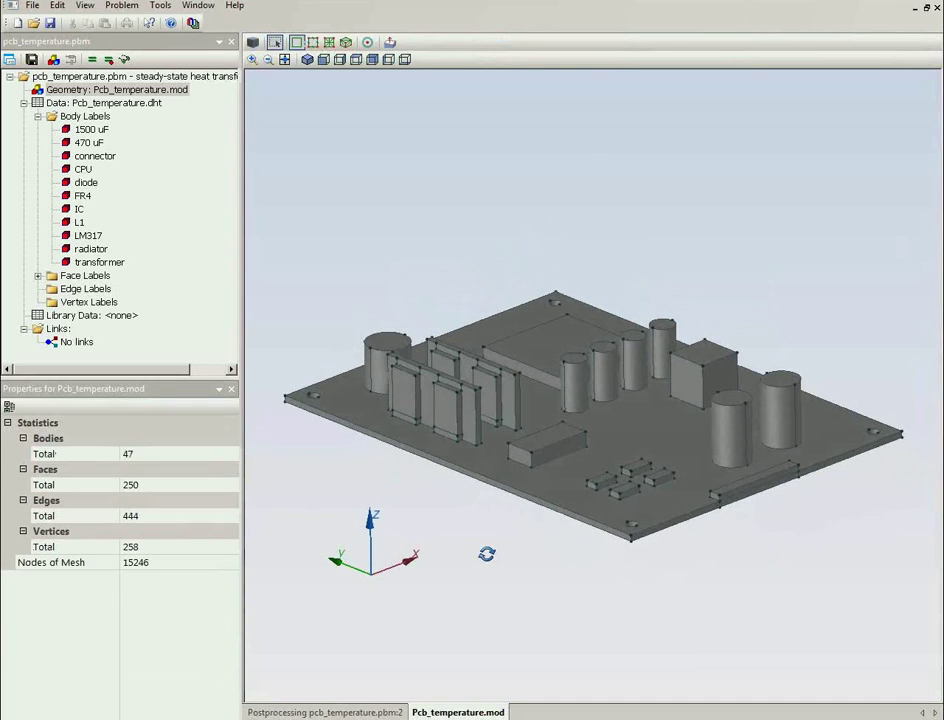
{"action": "left_click_drag", "start_coordinate": [486, 553], "coordinate": [503, 677]}
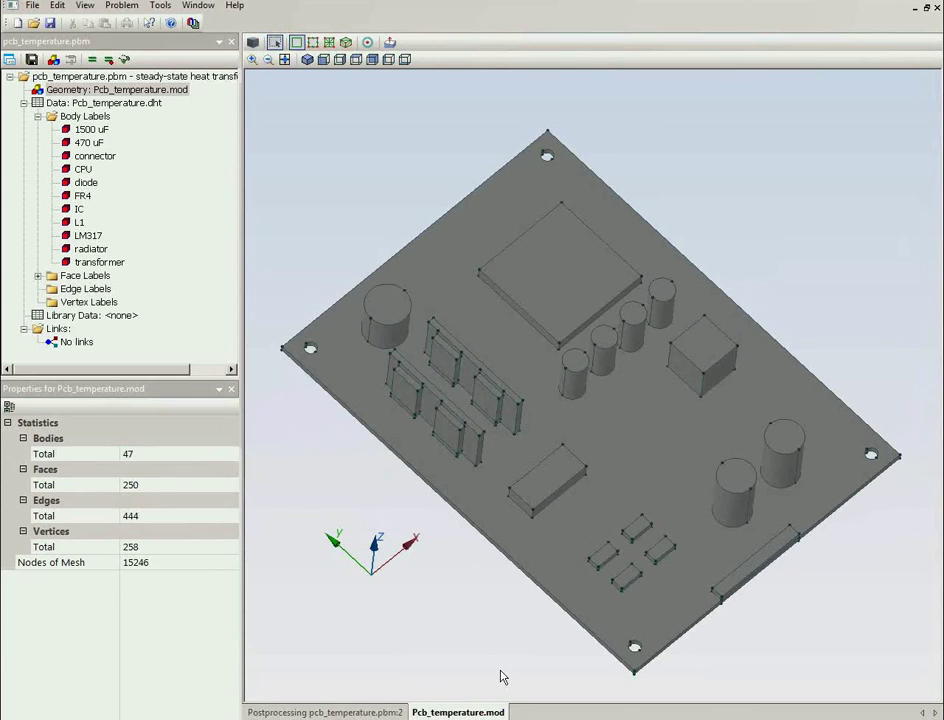
{"action": "left_click", "coordinate": [510, 384]}
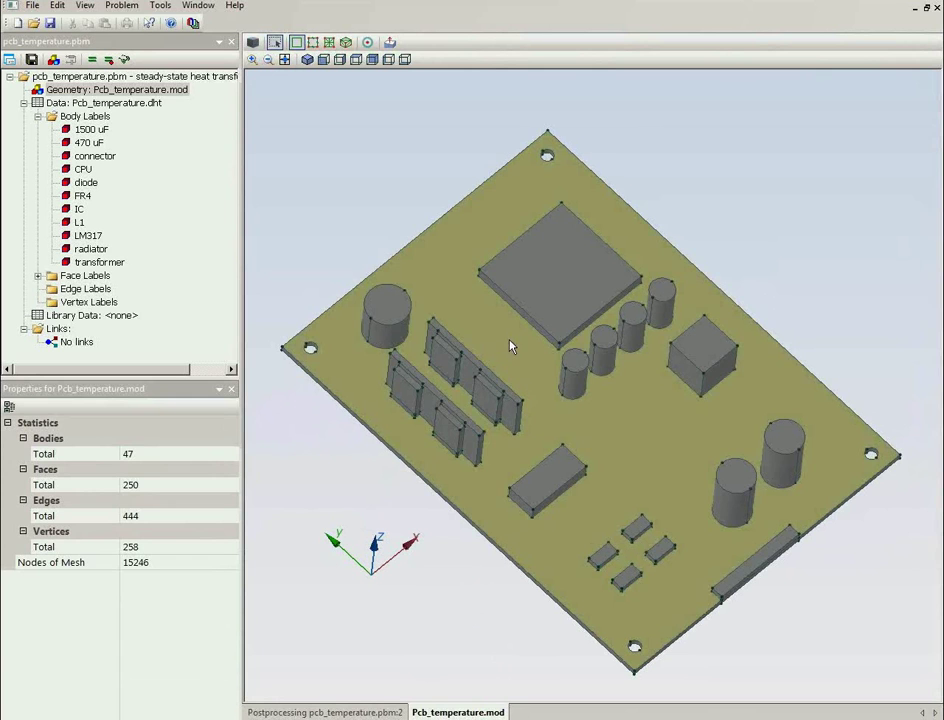
{"action": "left_click", "coordinate": [510, 346]}
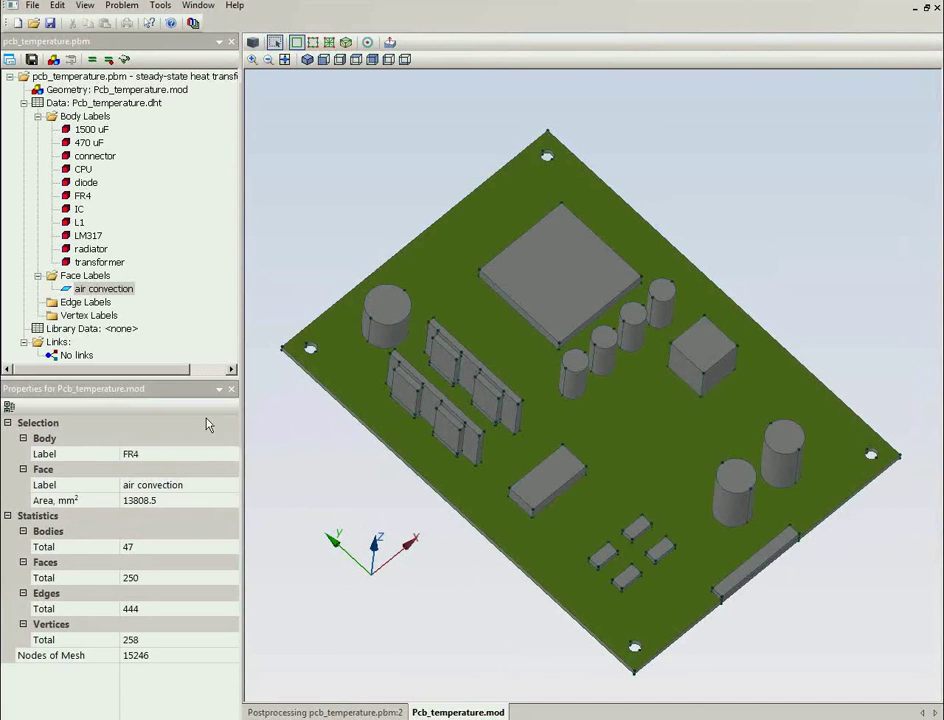
{"action": "left_click", "coordinate": [541, 295]}
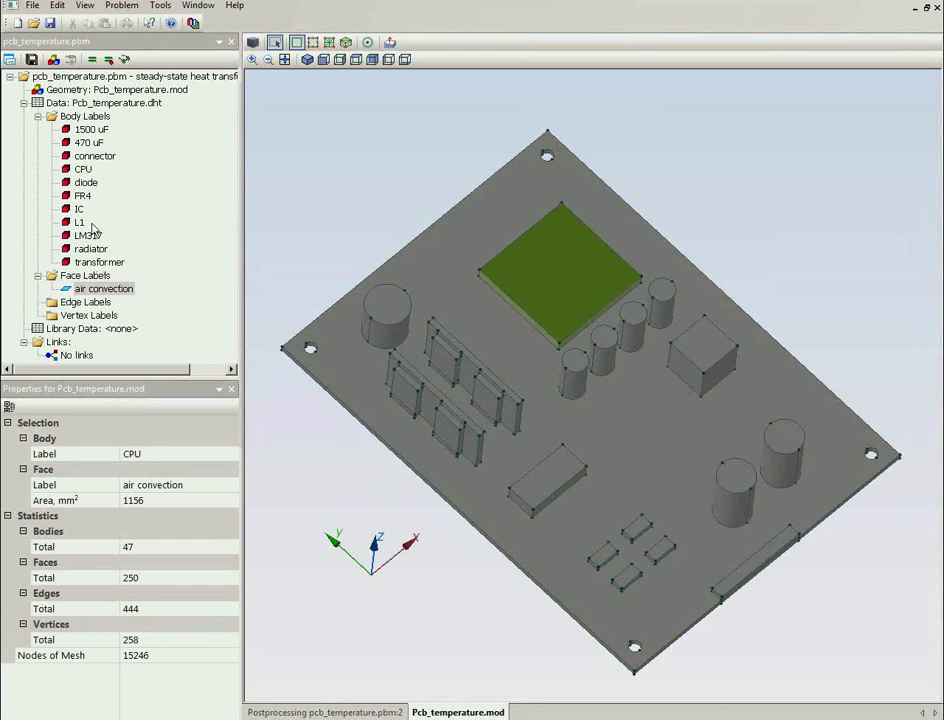
{"action": "double_click", "coordinate": [82, 169]}
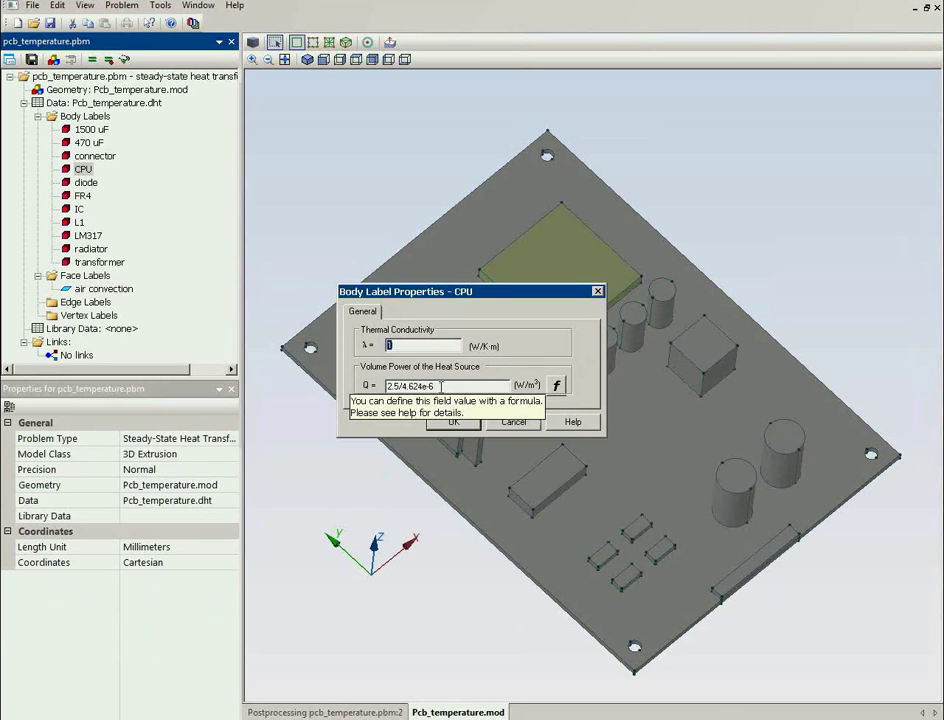
{"action": "left_click", "coordinate": [519, 424]}
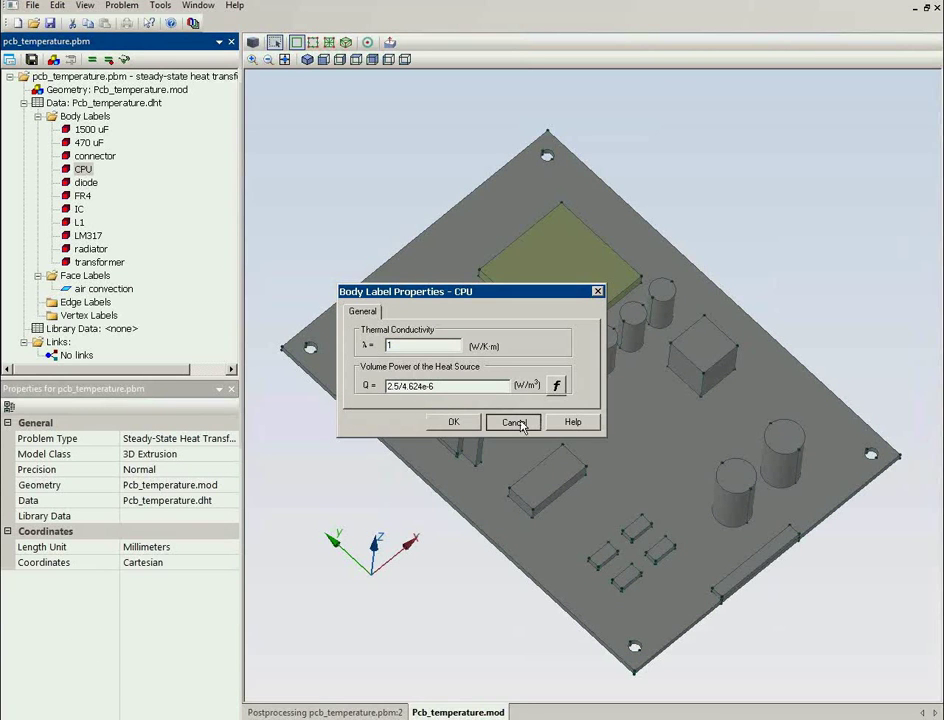
{"action": "left_click", "coordinate": [519, 424]}
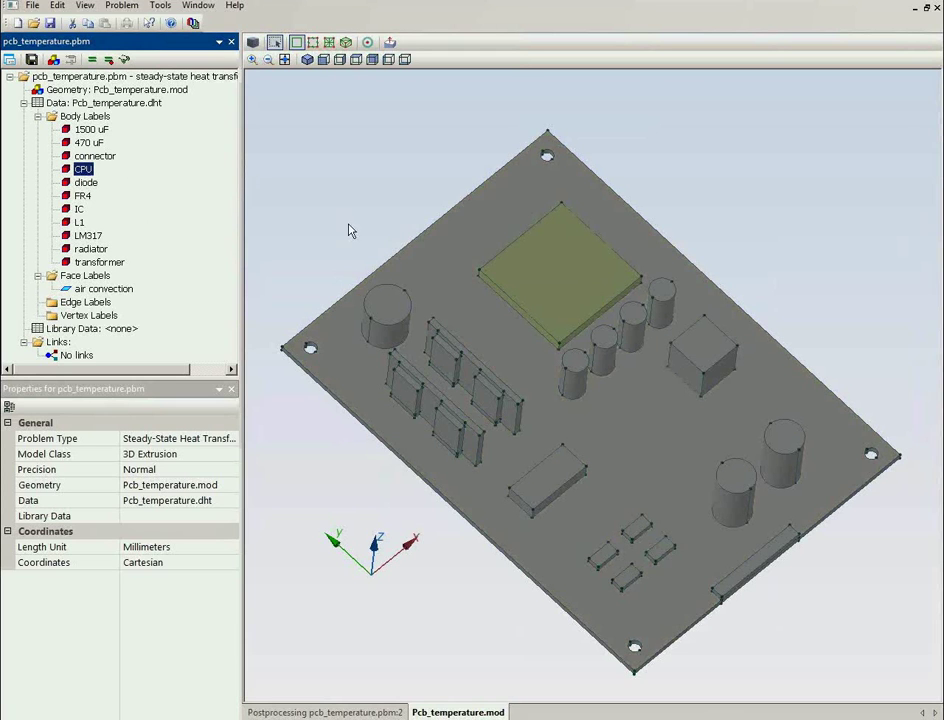
{"action": "left_click_drag", "start_coordinate": [350, 229], "coordinate": [352, 160]}
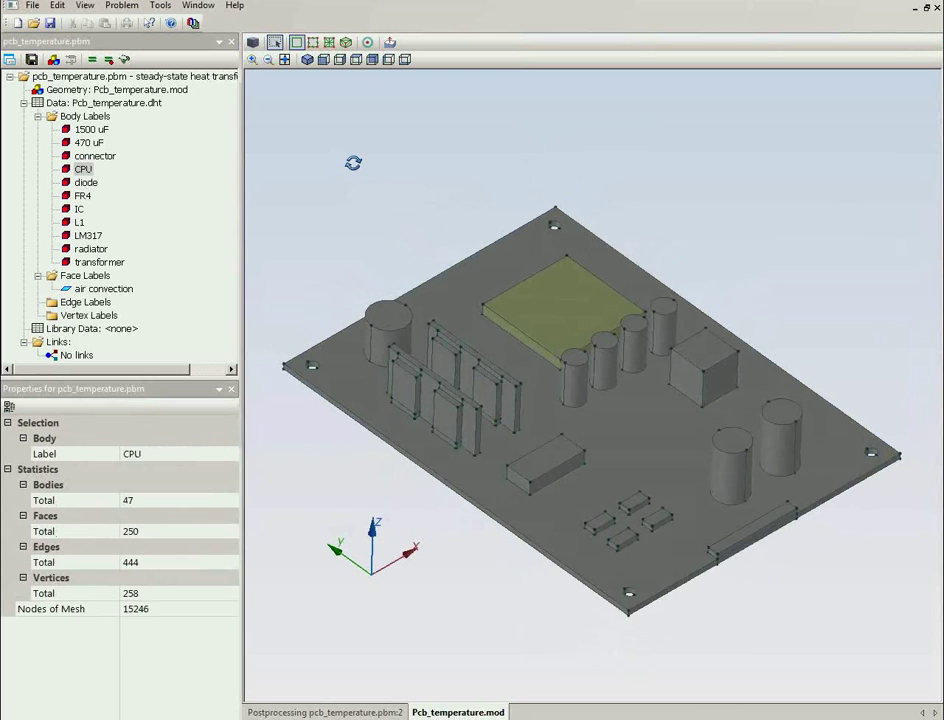
{"action": "left_click", "coordinate": [82, 196]}
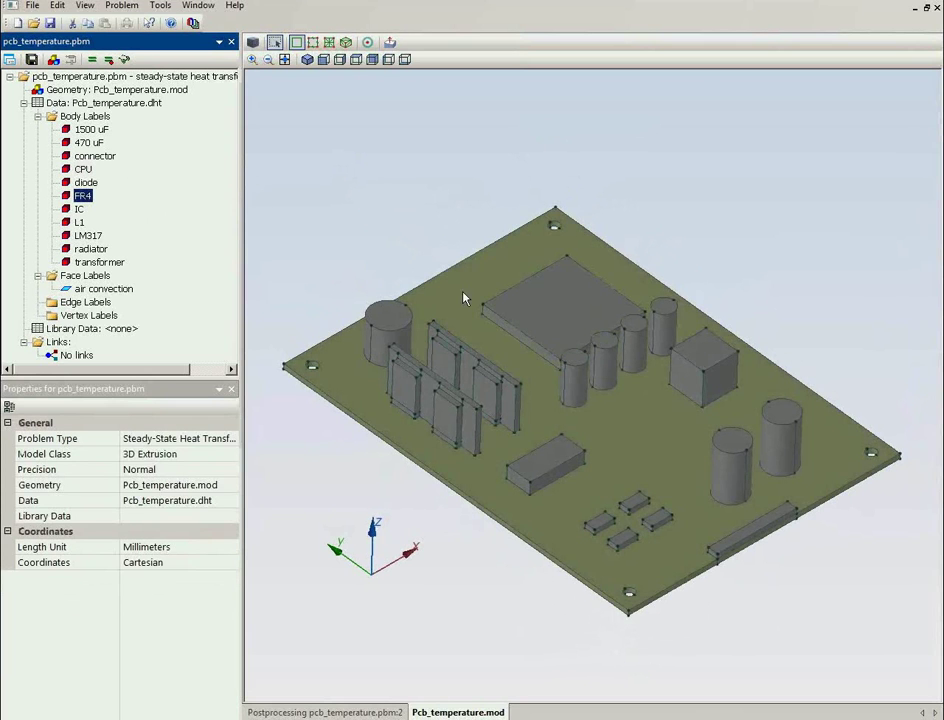
{"action": "left_click_drag", "start_coordinate": [501, 585], "coordinate": [485, 295]}
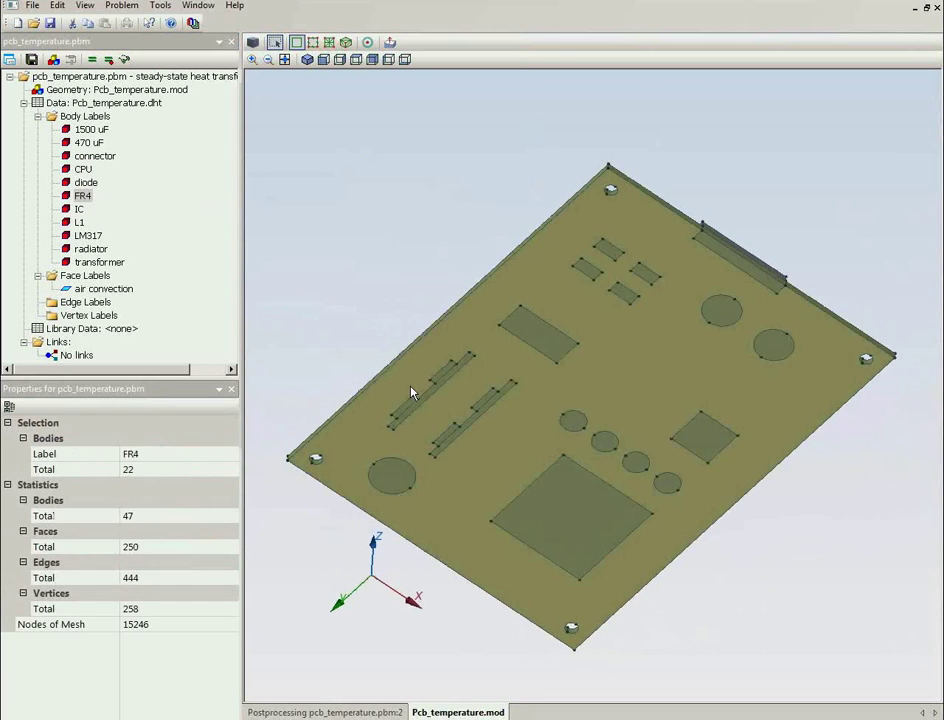
{"action": "double_click", "coordinate": [81, 198]}
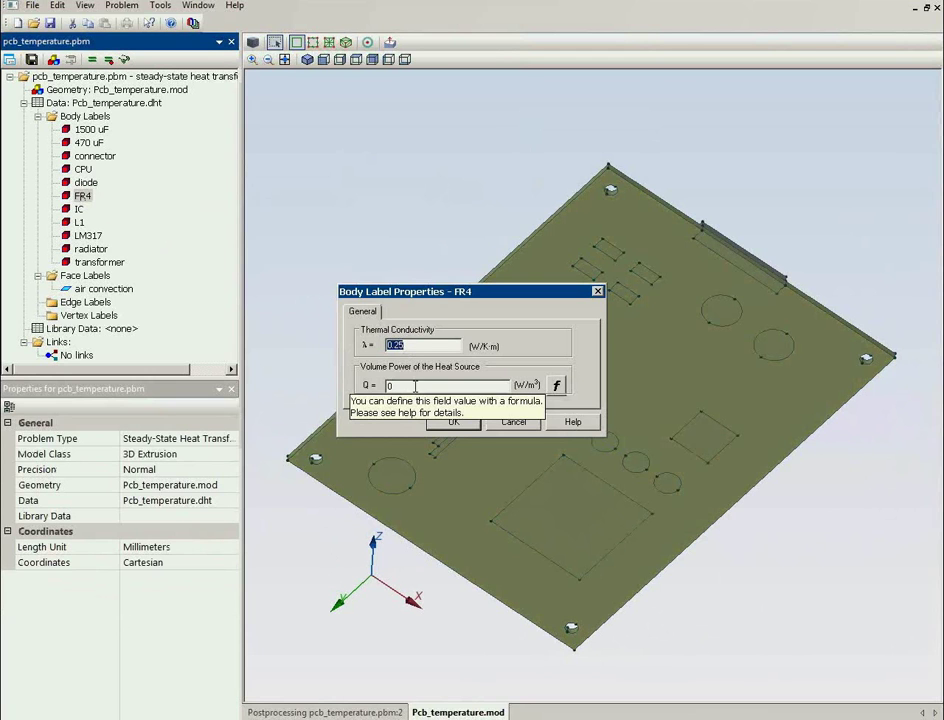
{"action": "left_click", "coordinate": [535, 427]}
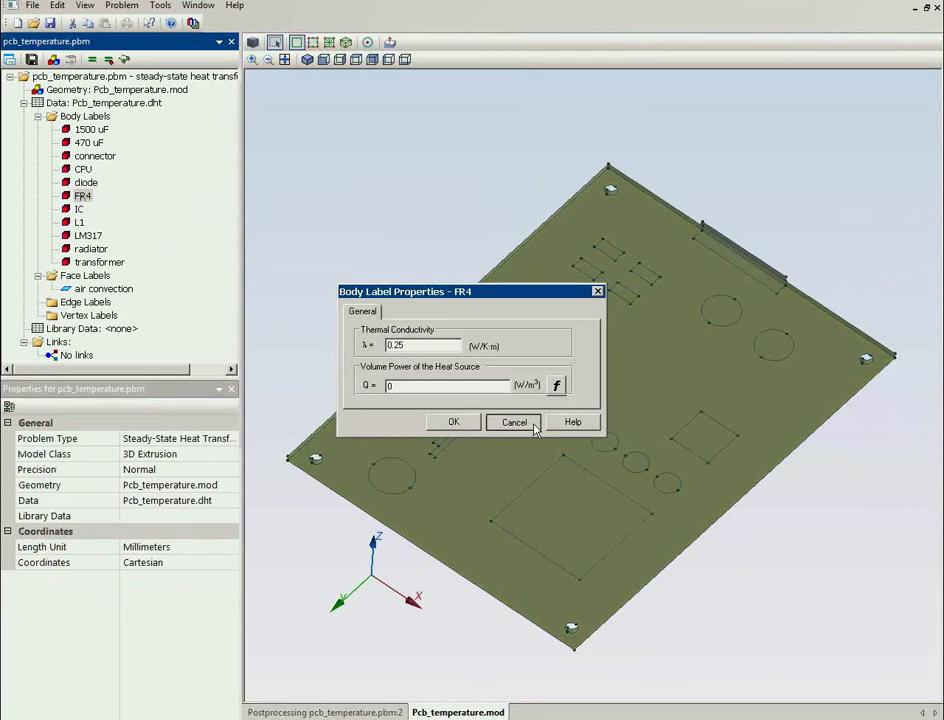
{"action": "left_click_drag", "start_coordinate": [371, 166], "coordinate": [392, 456]}
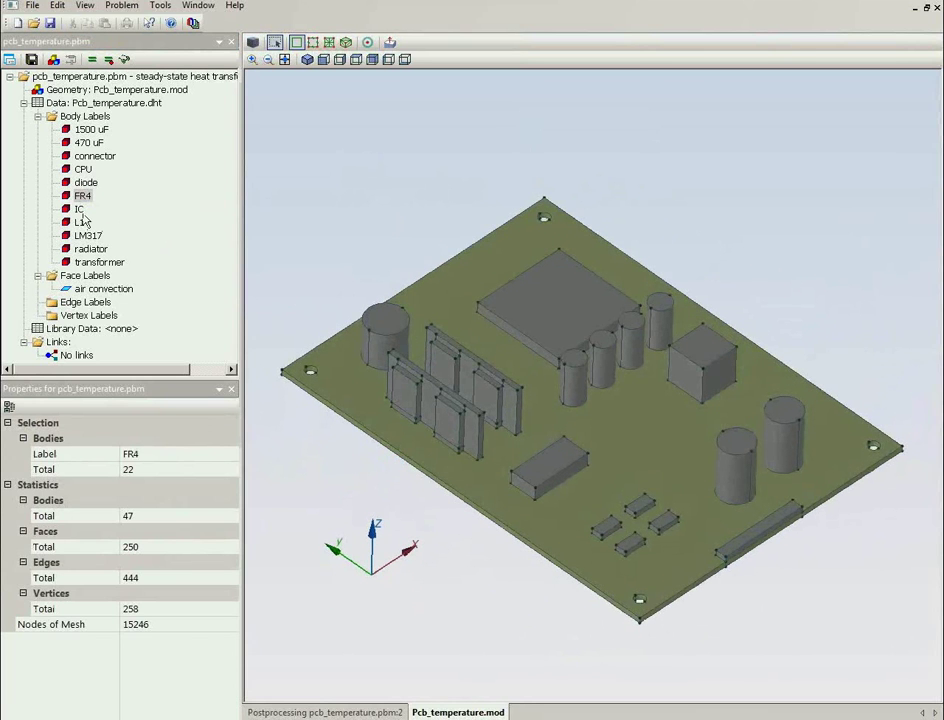
{"action": "left_click", "coordinate": [81, 170]}
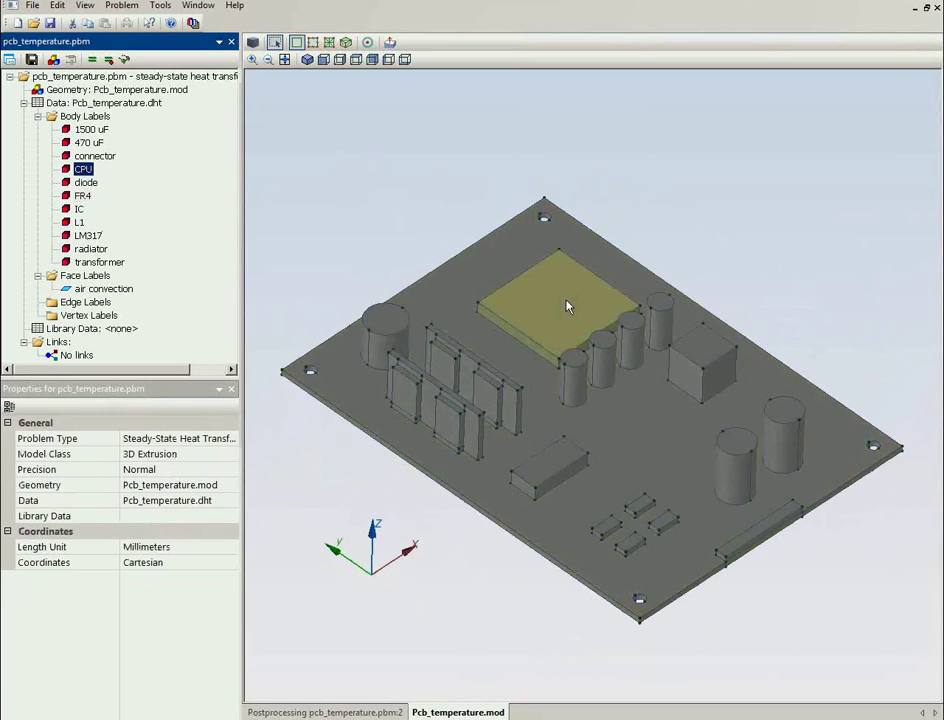
{"action": "double_click", "coordinate": [81, 170]}
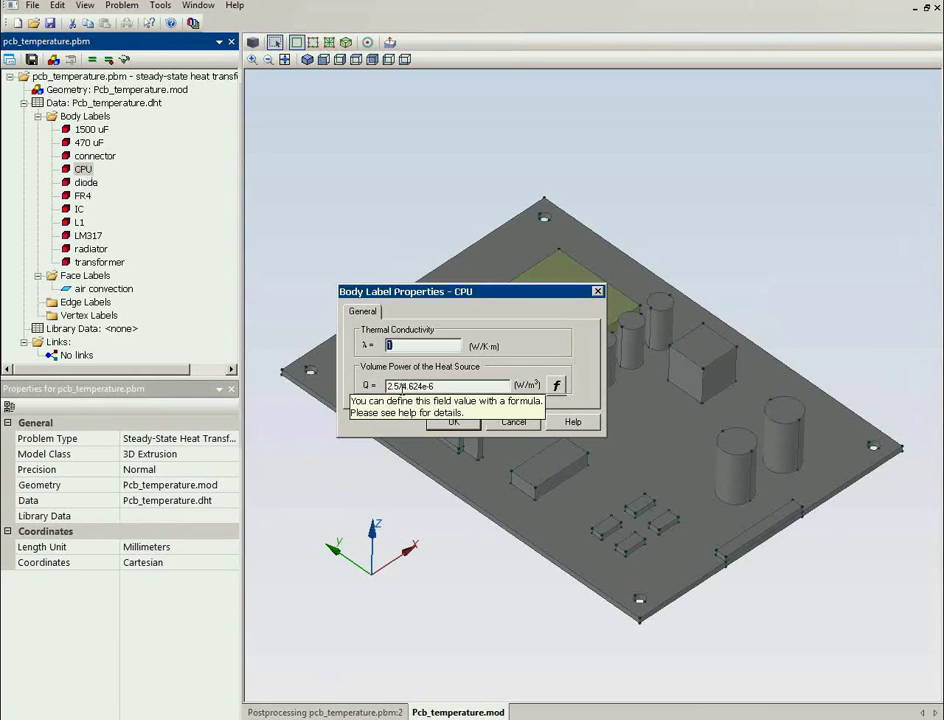
{"action": "double_click", "coordinate": [393, 386]}
{"action": "left_click_drag", "start_coordinate": [401, 386], "coordinate": [438, 386]}
{"action": "left_click", "coordinate": [515, 422]}
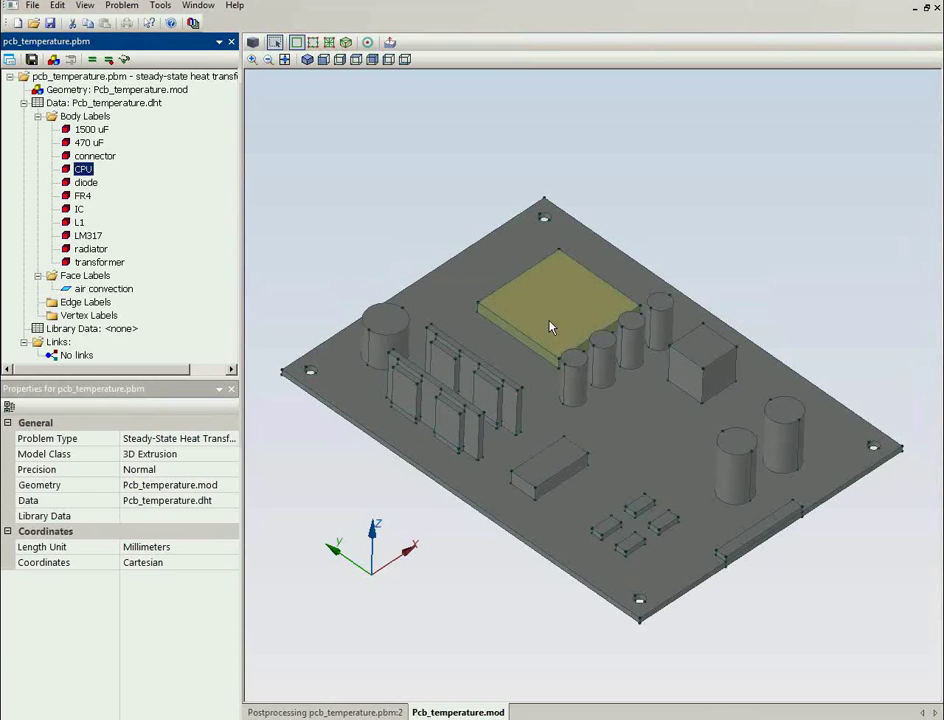
{"action": "left_click", "coordinate": [549, 327]}
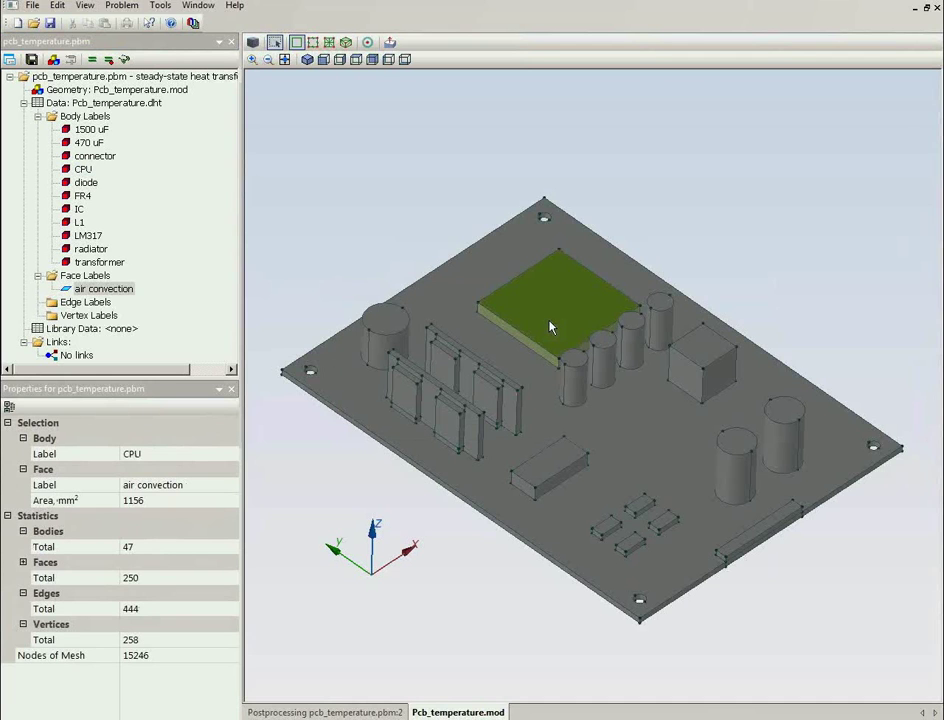
{"action": "left_click", "coordinate": [85, 184]}
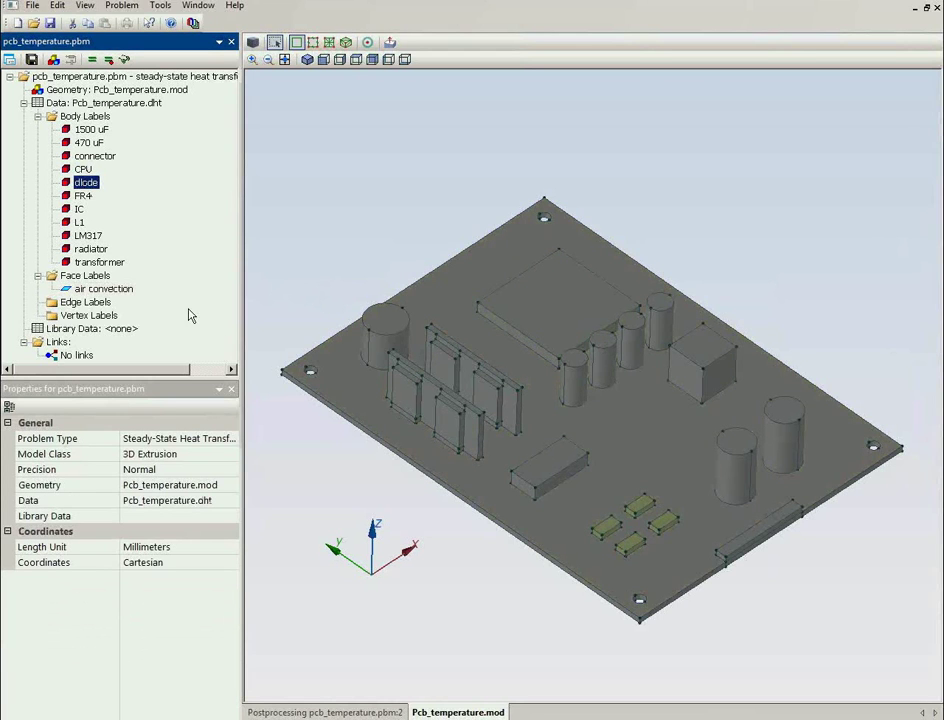
{"action": "left_click", "coordinate": [74, 210]}
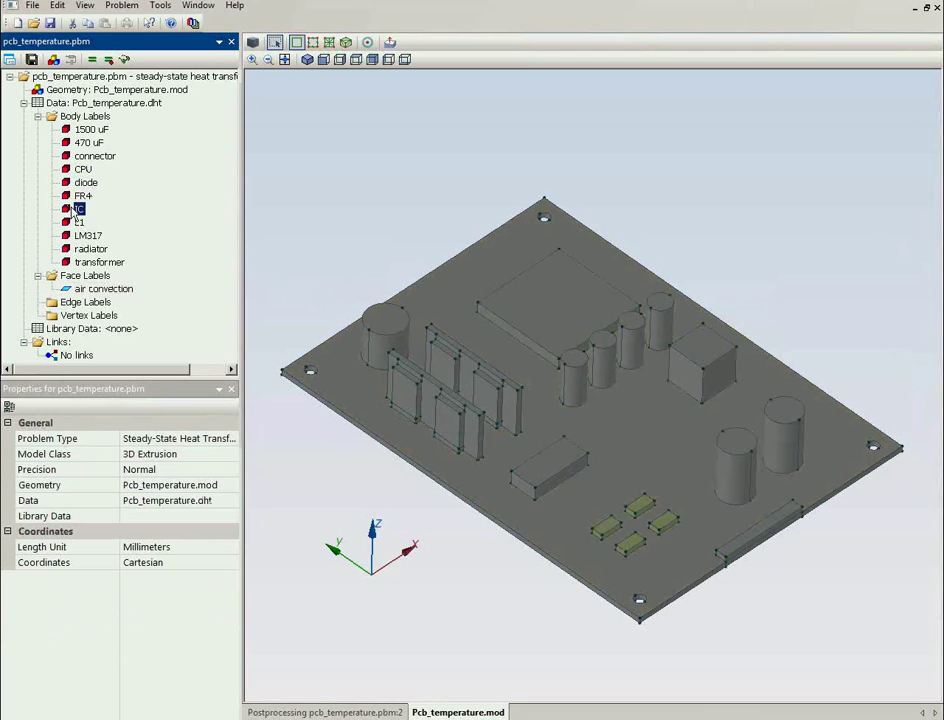
{"action": "double_click", "coordinate": [76, 209]}
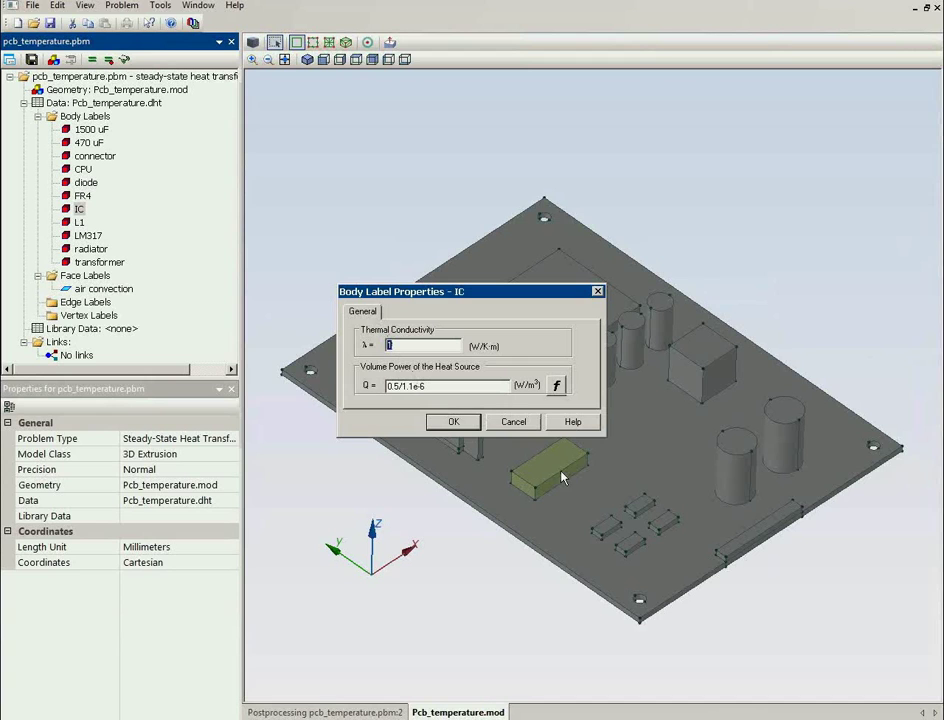
{"action": "left_click", "coordinate": [519, 427]}
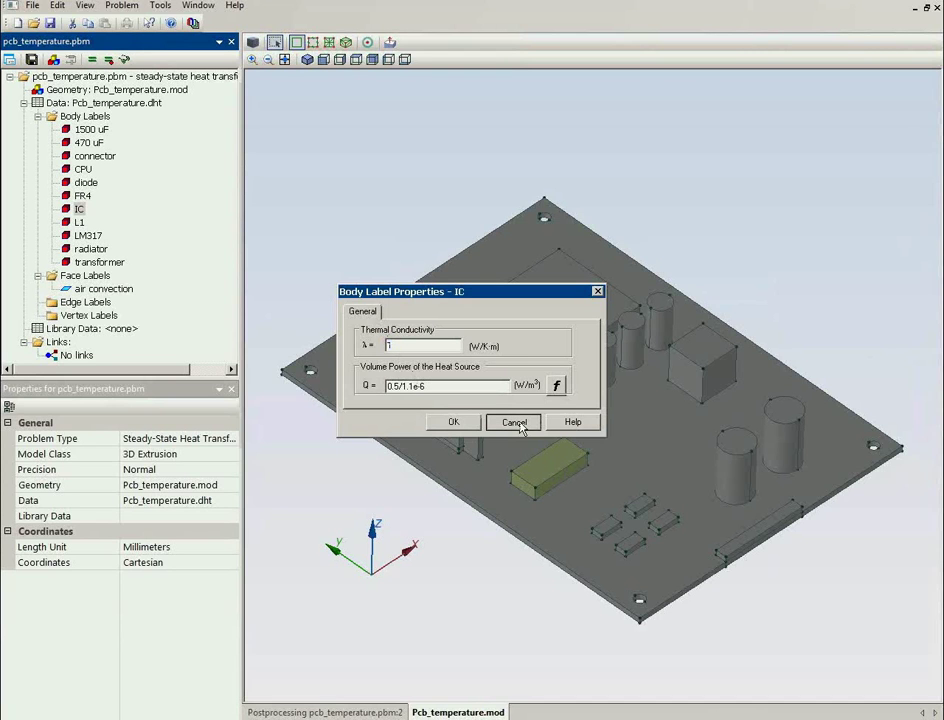
{"action": "left_click", "coordinate": [515, 422]}
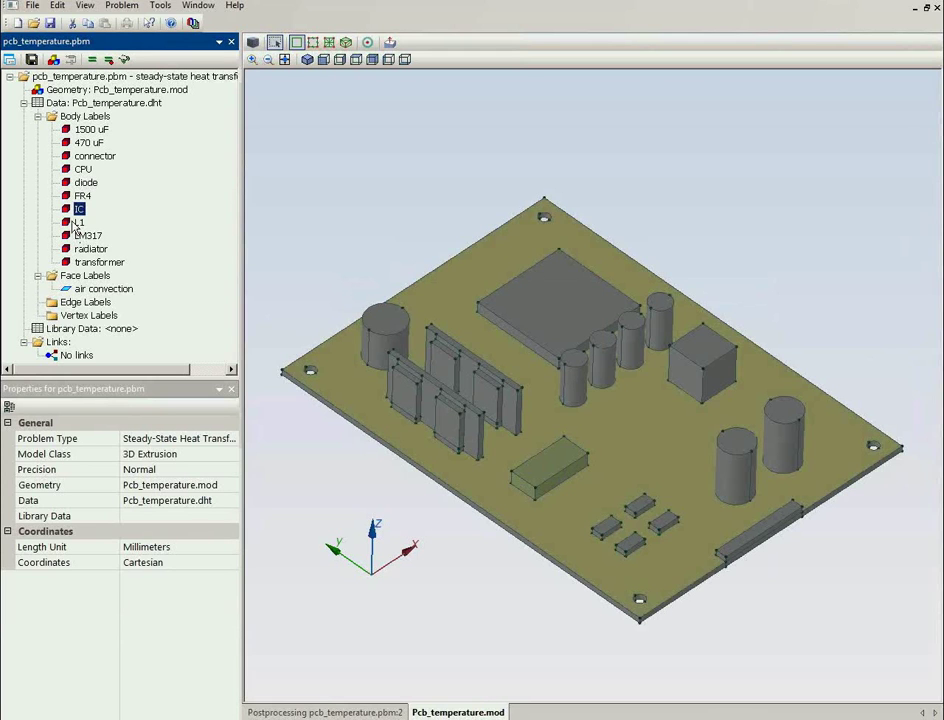
{"action": "left_click", "coordinate": [76, 222]}
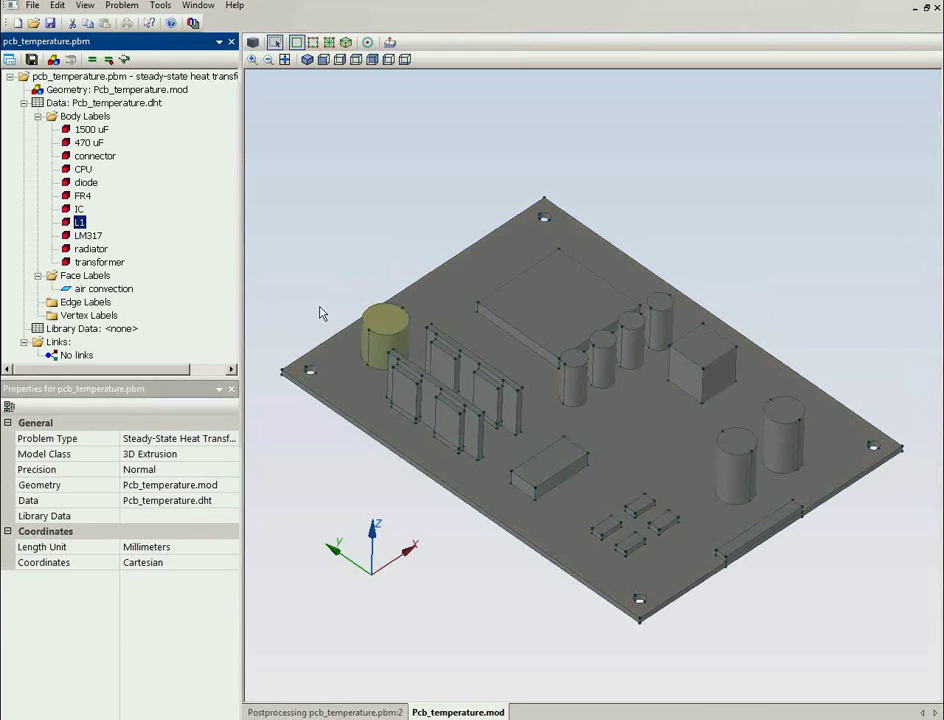
{"action": "double_click", "coordinate": [74, 222]}
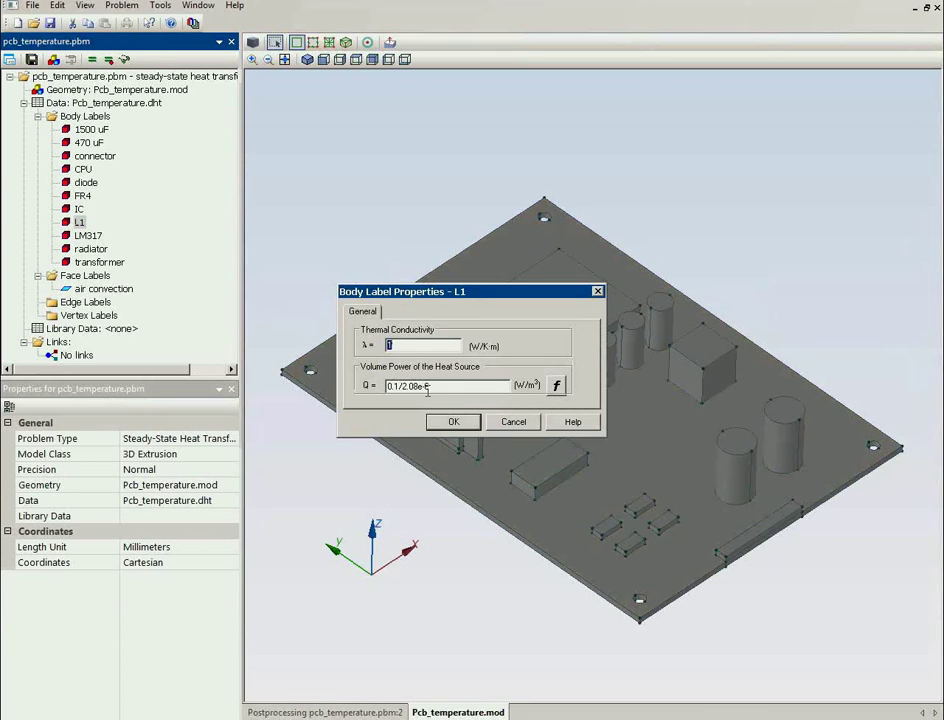
{"action": "left_click", "coordinate": [505, 421]}
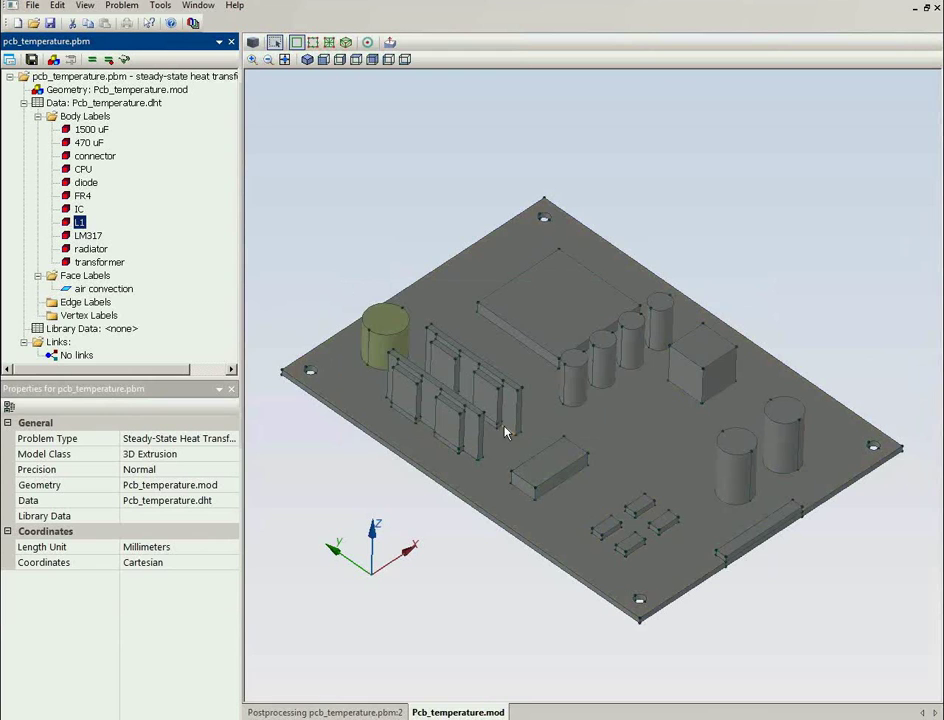
{"action": "left_click", "coordinate": [86, 235]}
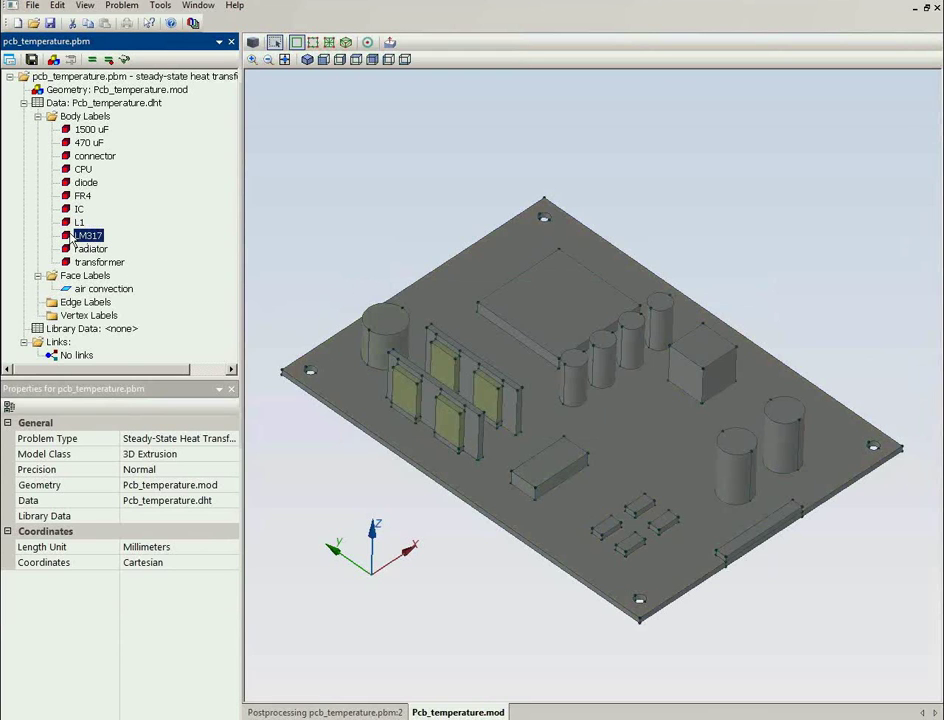
{"action": "double_click", "coordinate": [71, 235]}
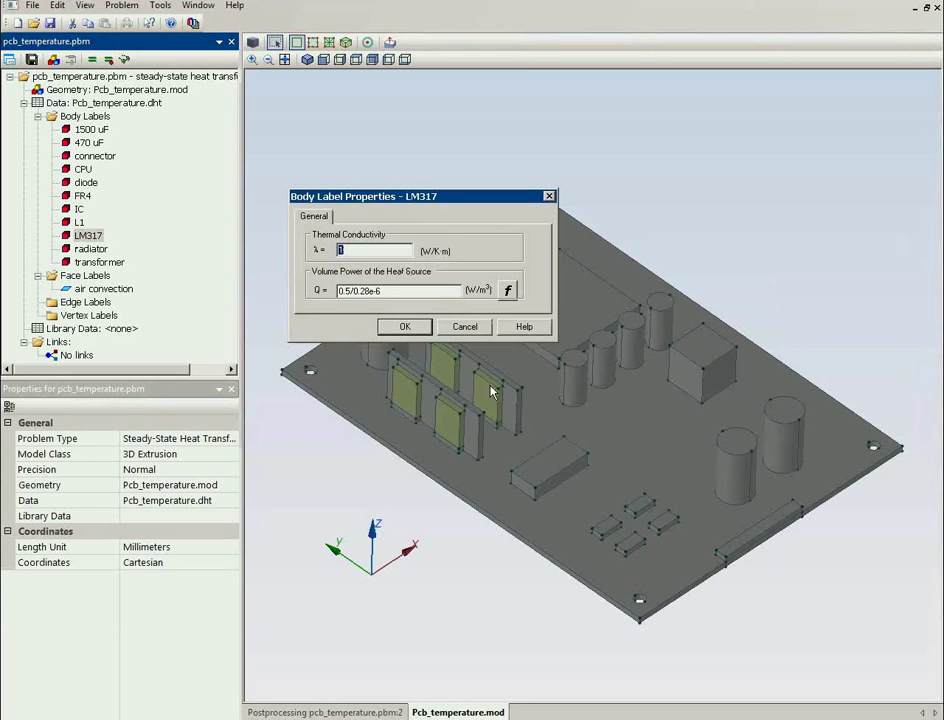
{"action": "left_click", "coordinate": [466, 328]}
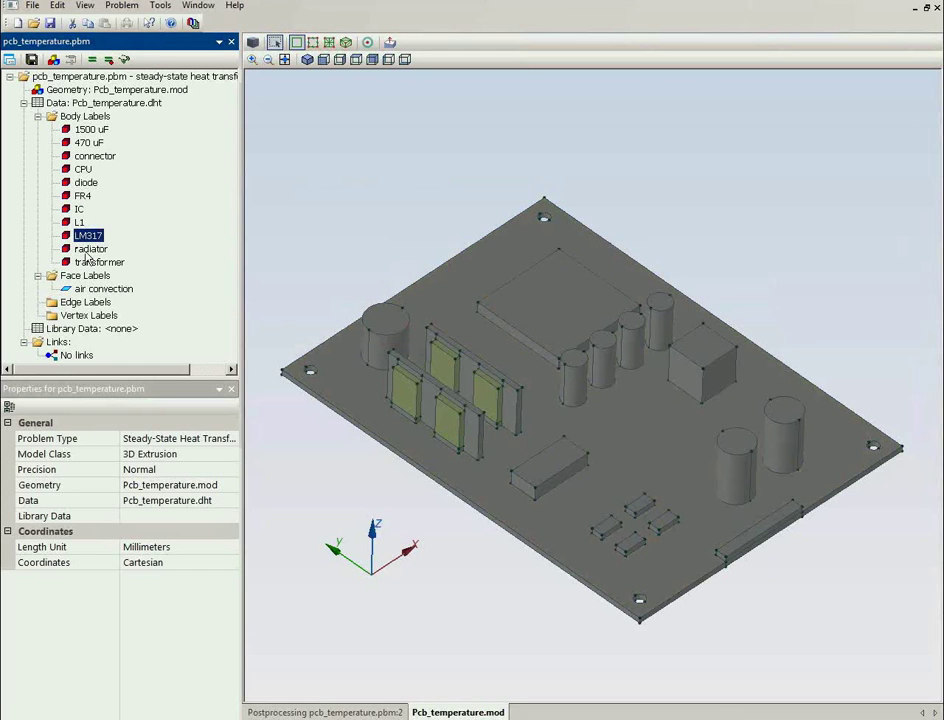
{"action": "left_click", "coordinate": [88, 250]}
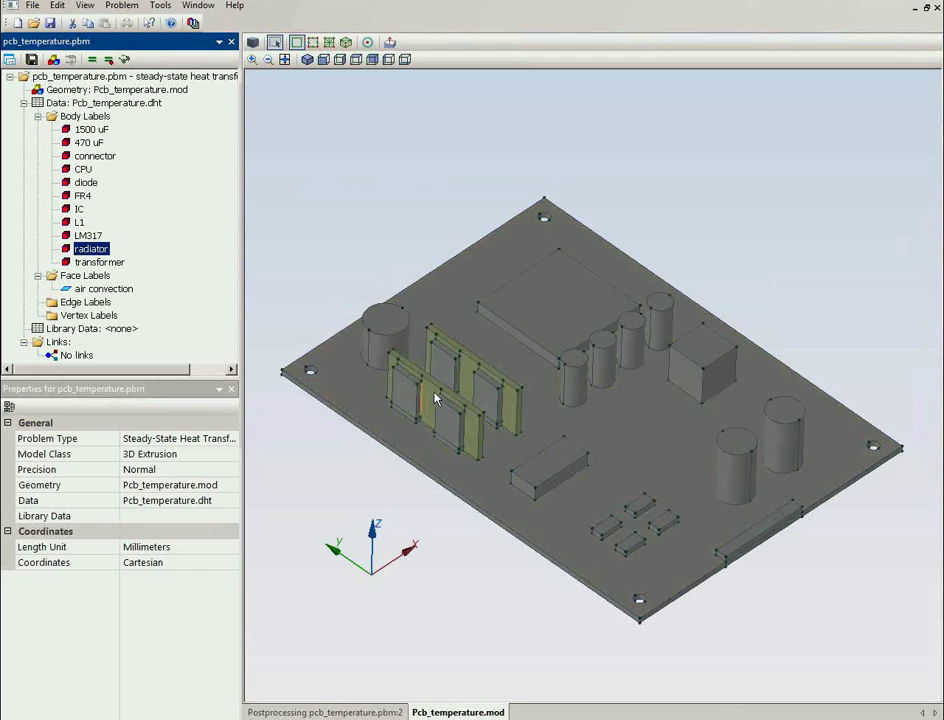
{"action": "double_click", "coordinate": [88, 248]}
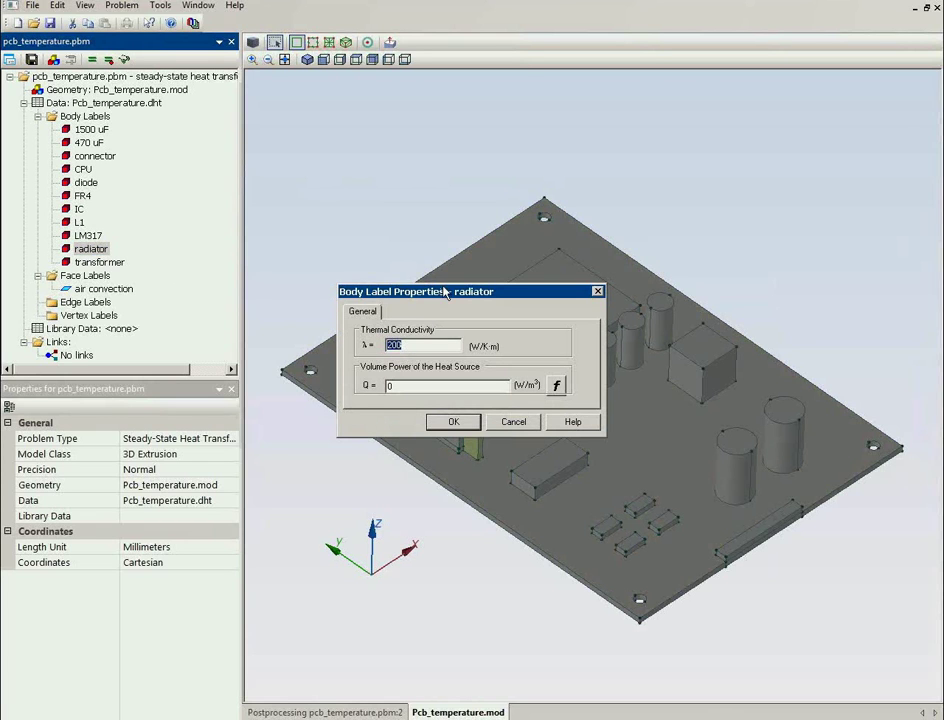
{"action": "left_click_drag", "start_coordinate": [450, 293], "coordinate": [434, 196]}
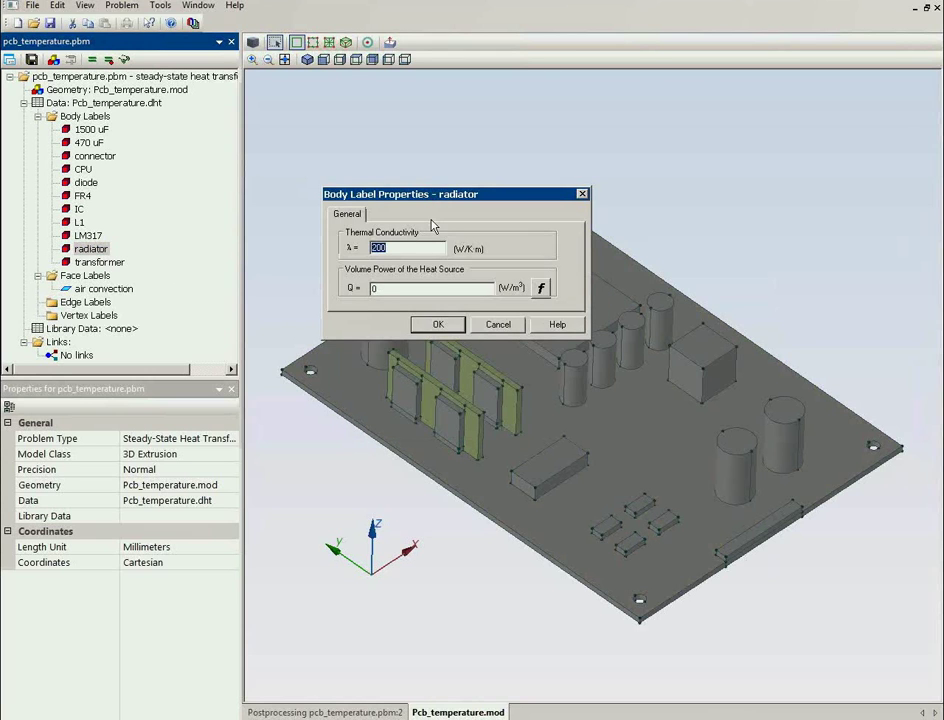
{"action": "left_click", "coordinate": [496, 324]}
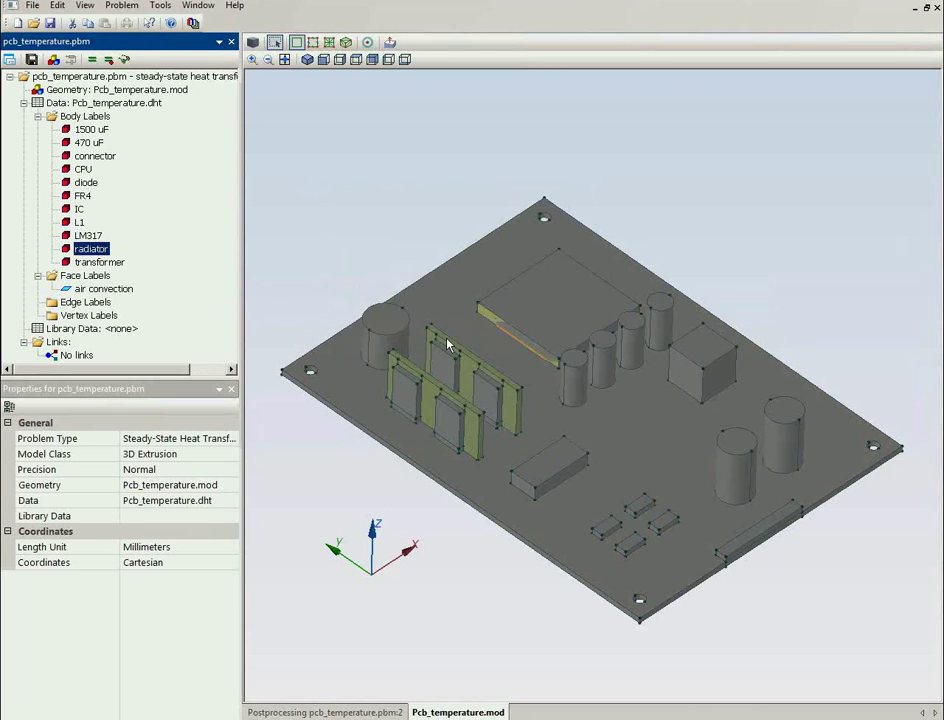
{"action": "left_click", "coordinate": [103, 289]}
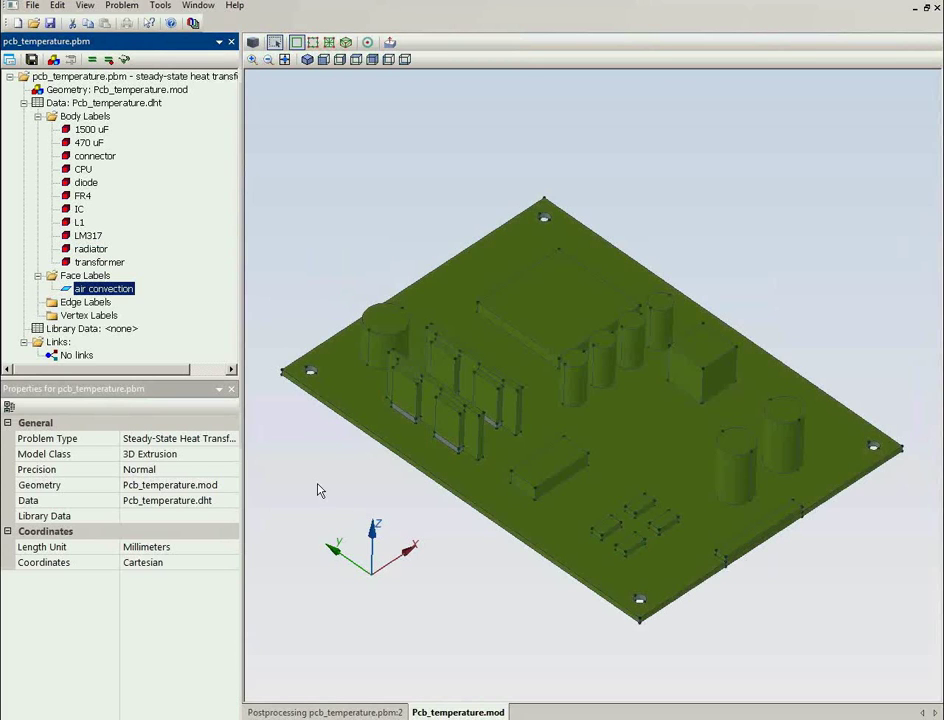
{"action": "left_click_drag", "start_coordinate": [501, 594], "coordinate": [445, 276]}
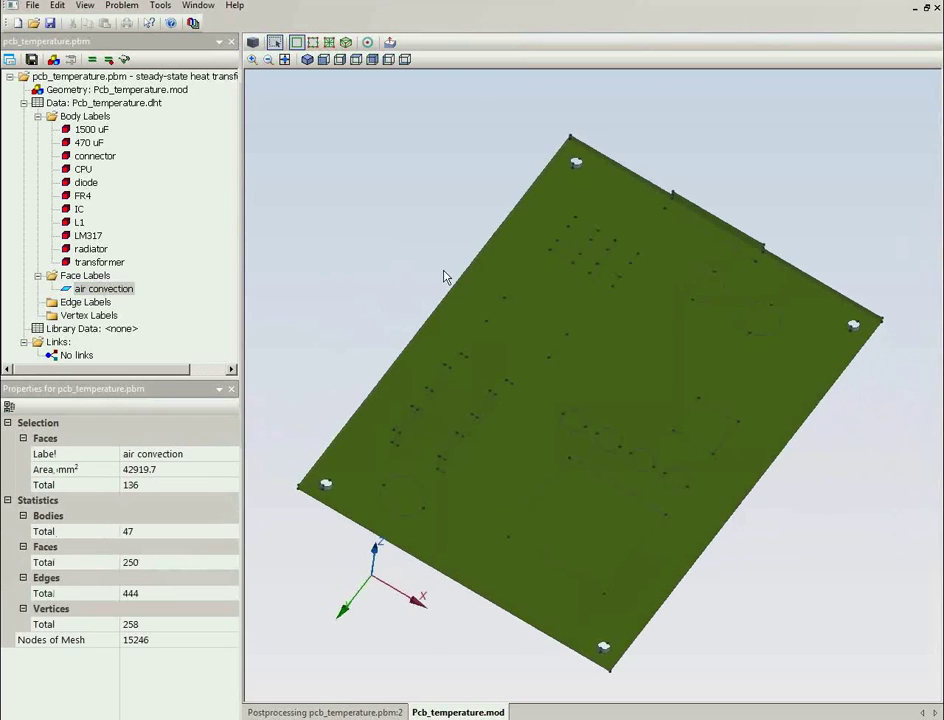
{"action": "double_click", "coordinate": [117, 291]}
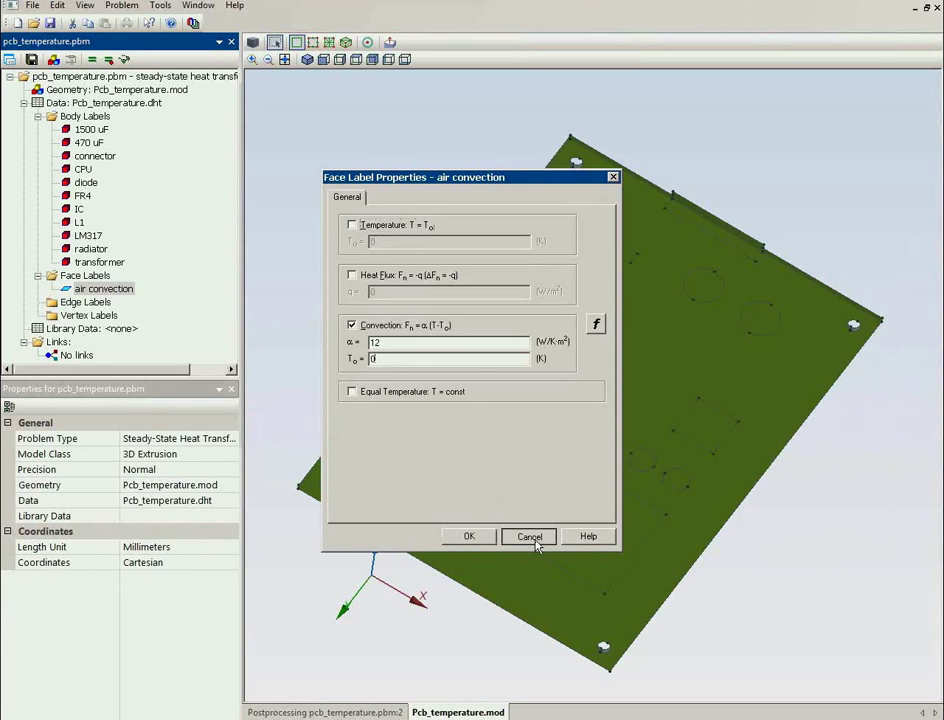
{"action": "left_click", "coordinate": [530, 537]}
{"action": "left_click_drag", "start_coordinate": [316, 200], "coordinate": [337, 482]}
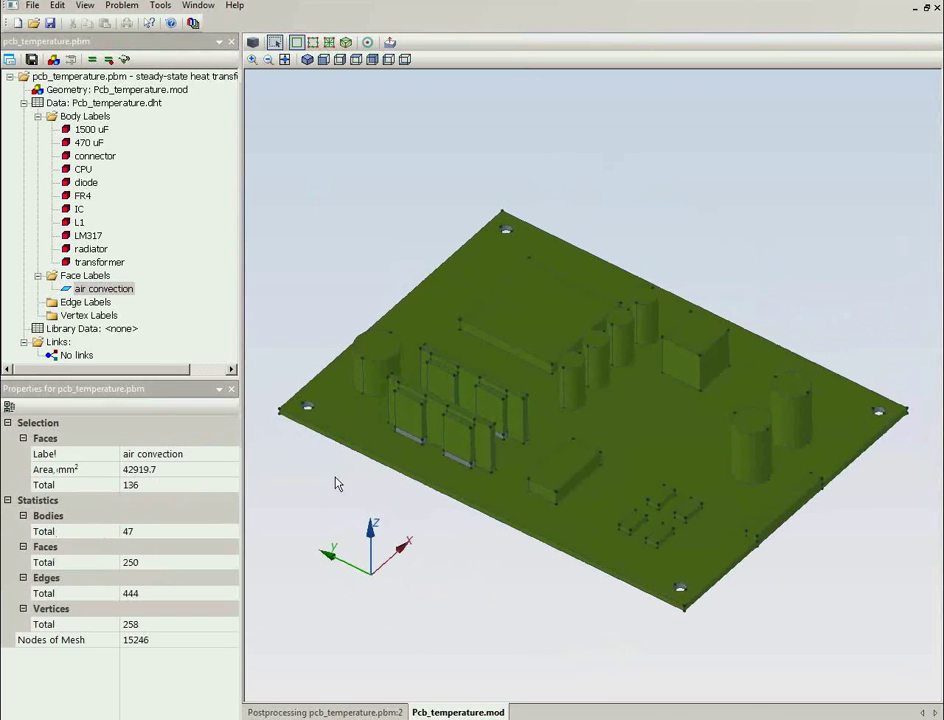
- Solve the model and orbit the temperature map, which peaks at 65.9 K over the CPU
{"action": "left_click", "coordinate": [121, 60]}
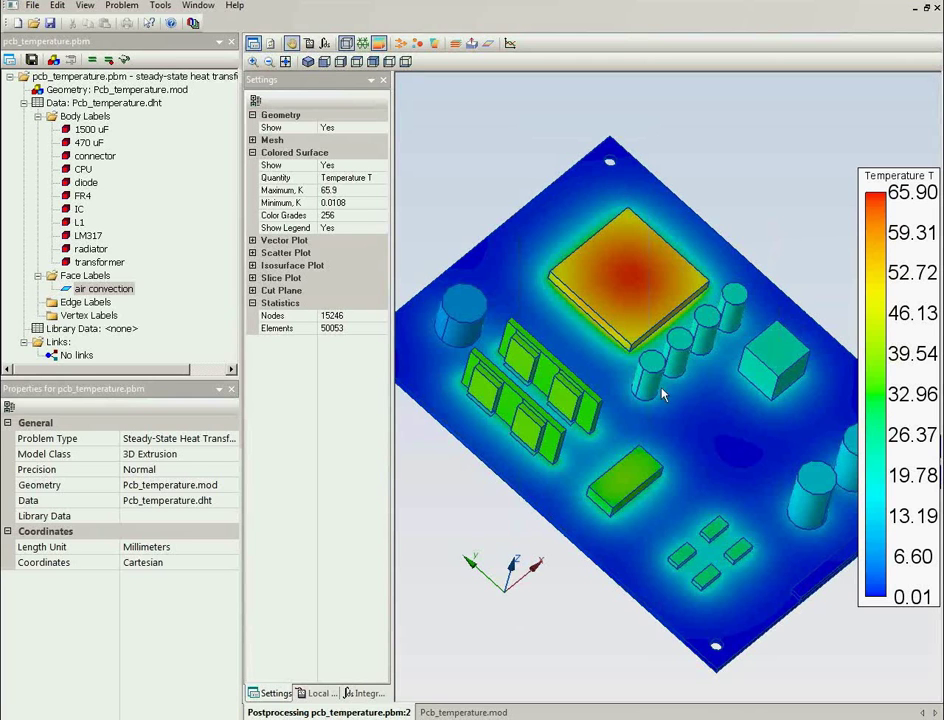
{"action": "left_click_drag", "start_coordinate": [688, 290], "coordinate": [700, 378]}
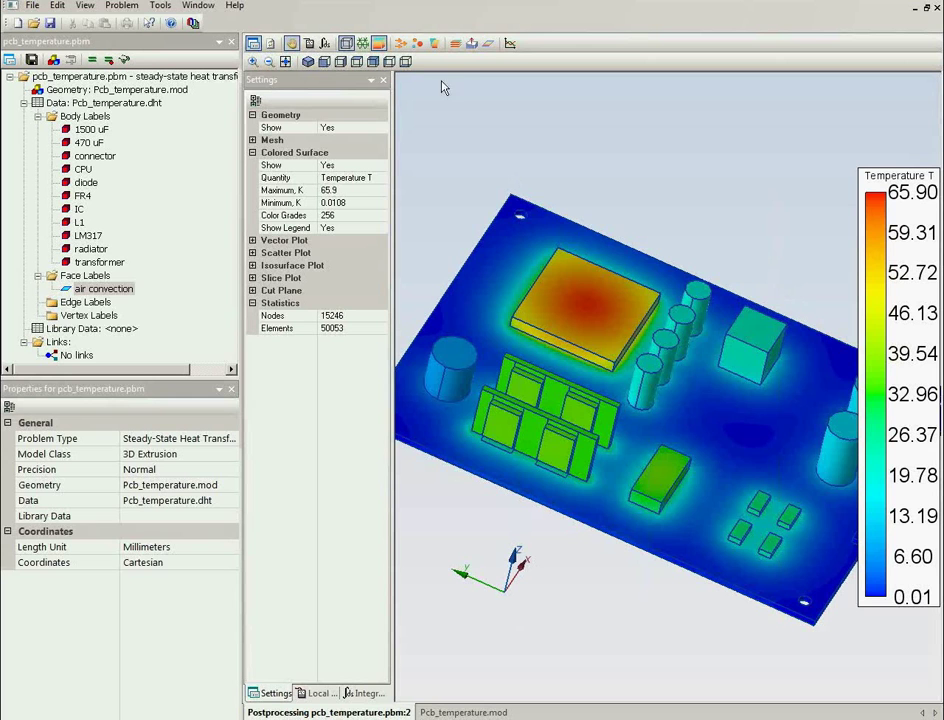
- Add a cut plane and tilt it obliquely through the board and CPU
{"action": "left_click", "coordinate": [472, 43]}
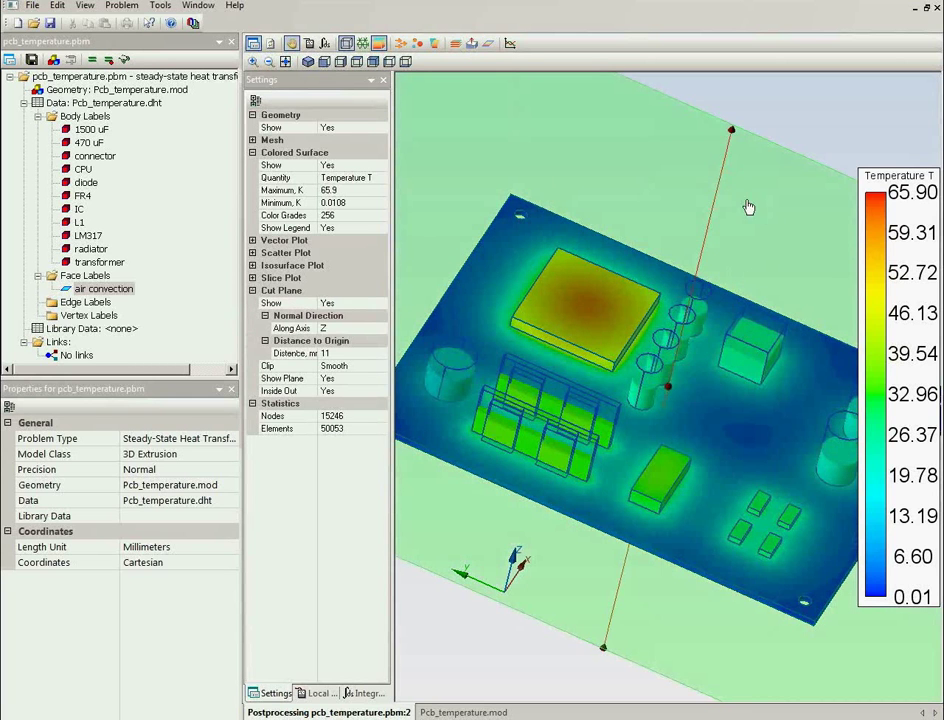
{"action": "left_click", "coordinate": [729, 133]}
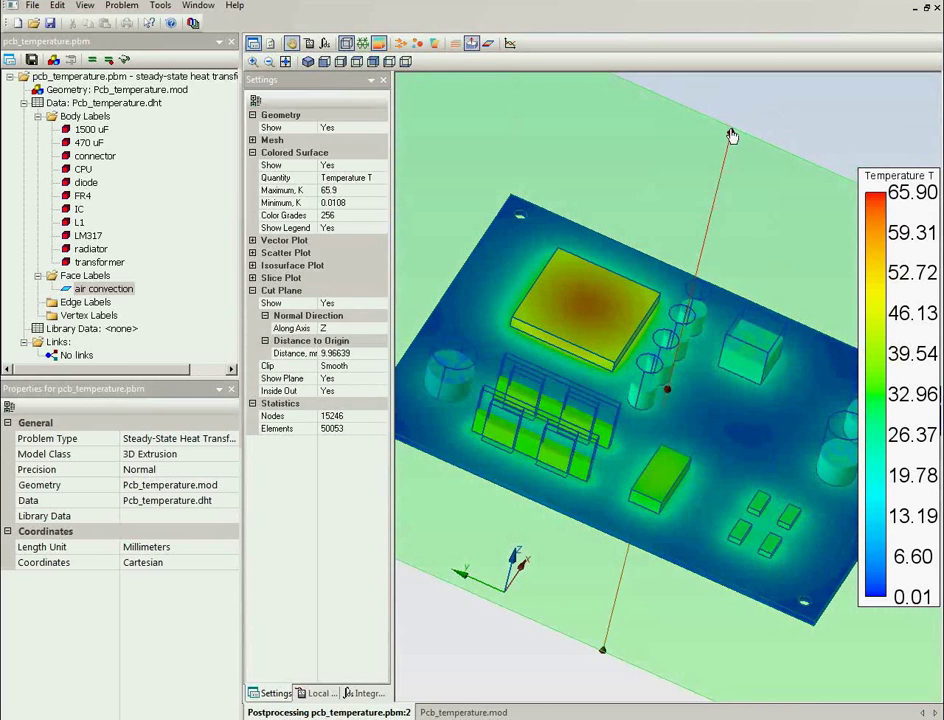
{"action": "left_click_drag", "start_coordinate": [729, 133], "coordinate": [565, 330]}
{"action": "scroll", "coordinate": [560, 316], "scroll_direction": "up", "scroll_amount": 2}
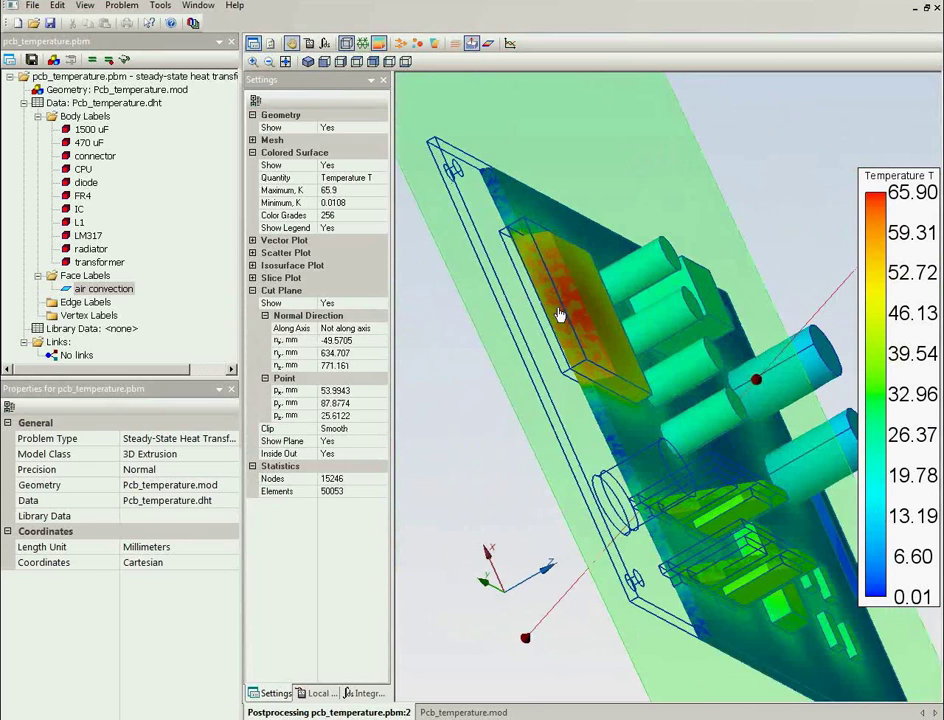
{"action": "scroll", "coordinate": [628, 295], "scroll_direction": "down", "scroll_amount": 2}
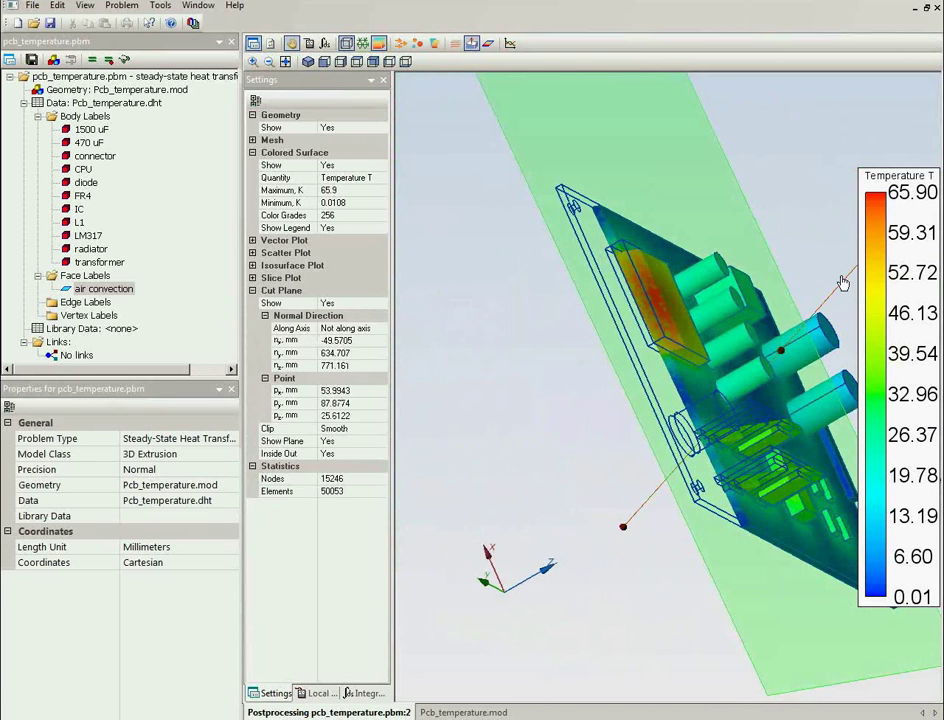